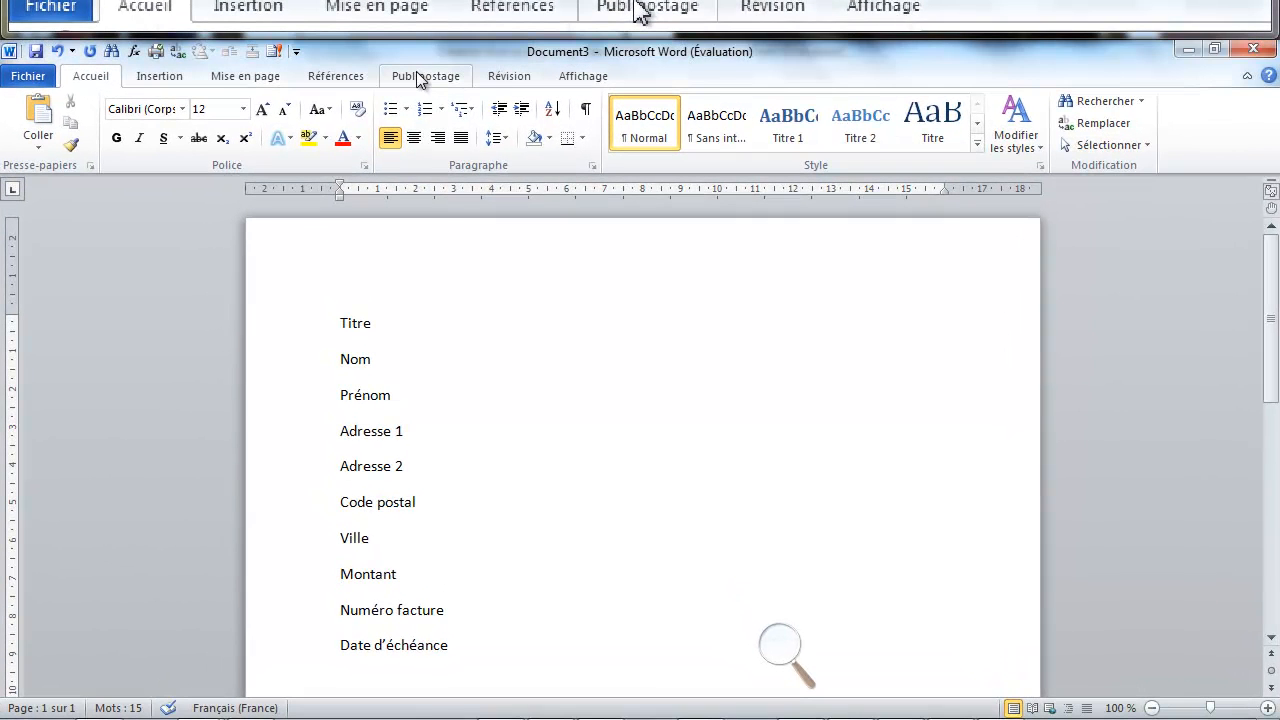
Start a new mail merge recipient list, then widen and reposition the address list window.
click(421, 78)
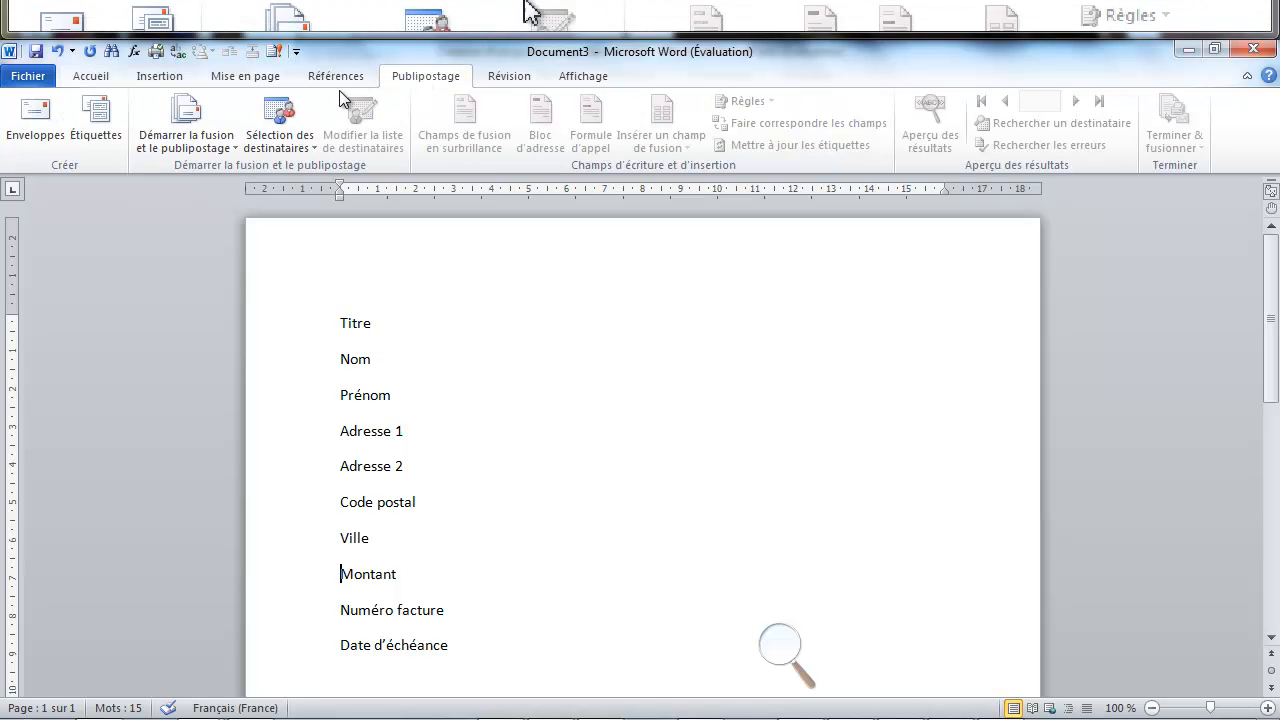
click(278, 128)
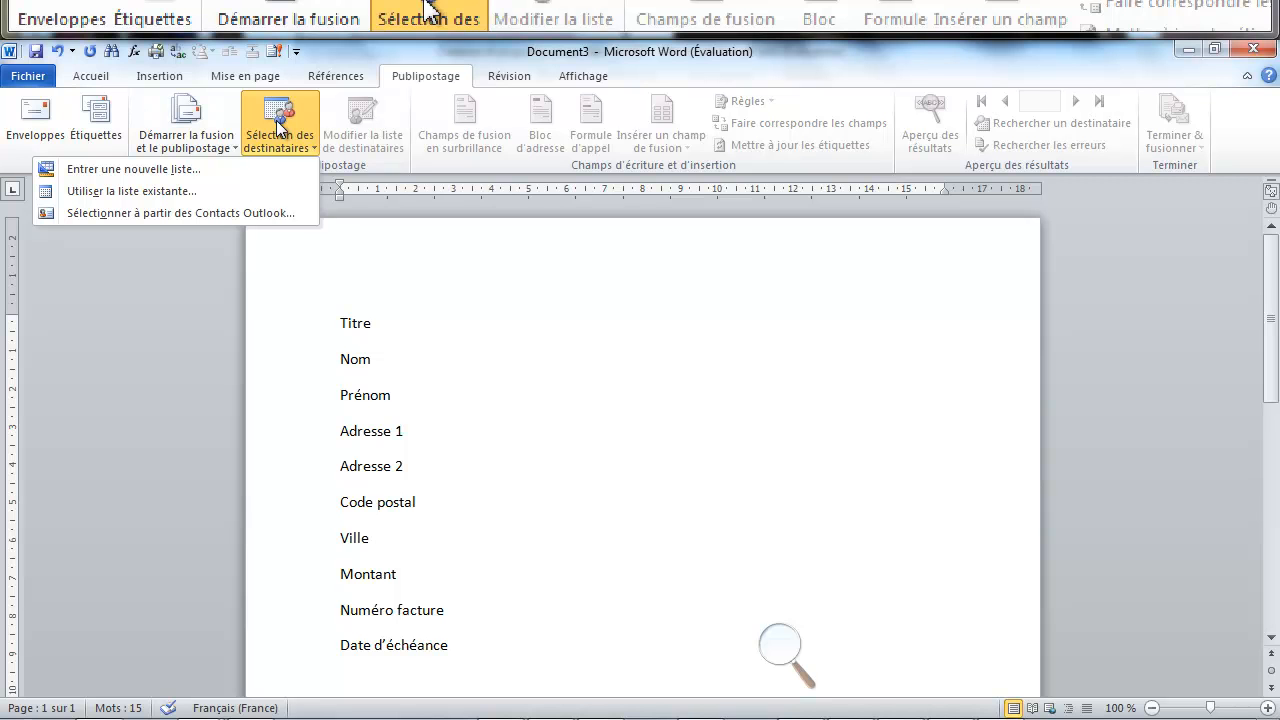
click(157, 170)
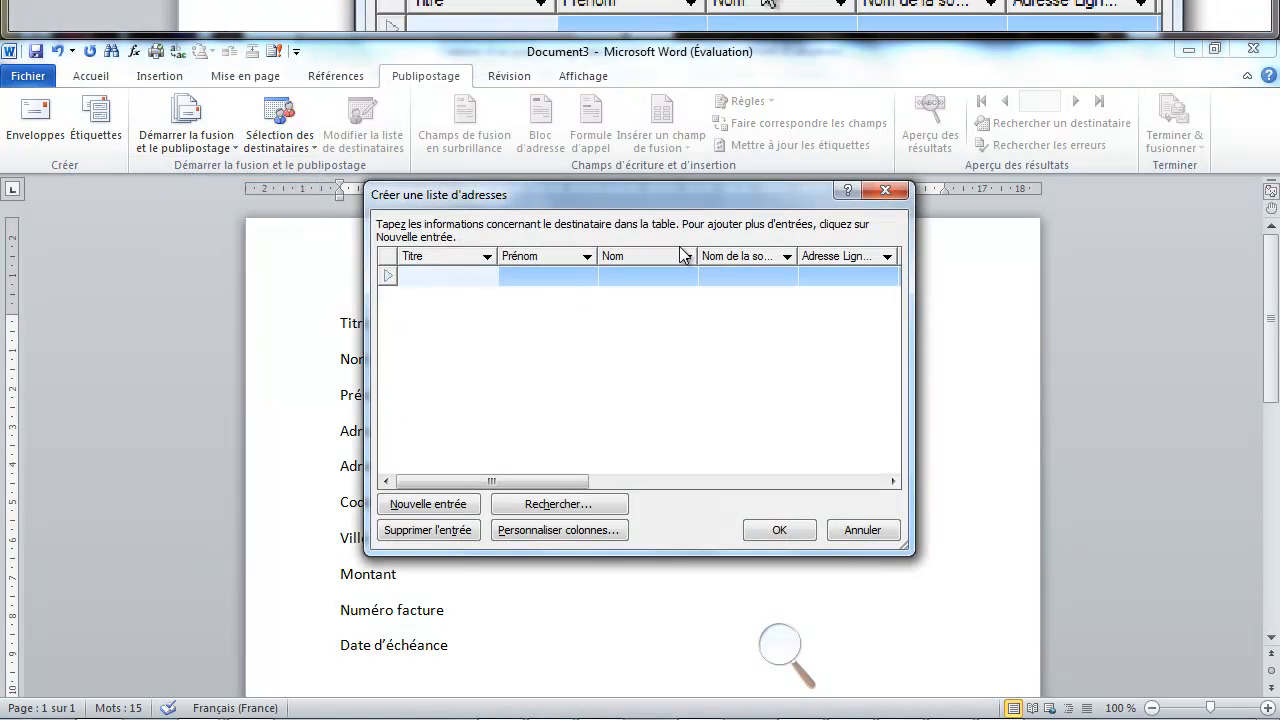
drag(911, 309, 1156, 309)
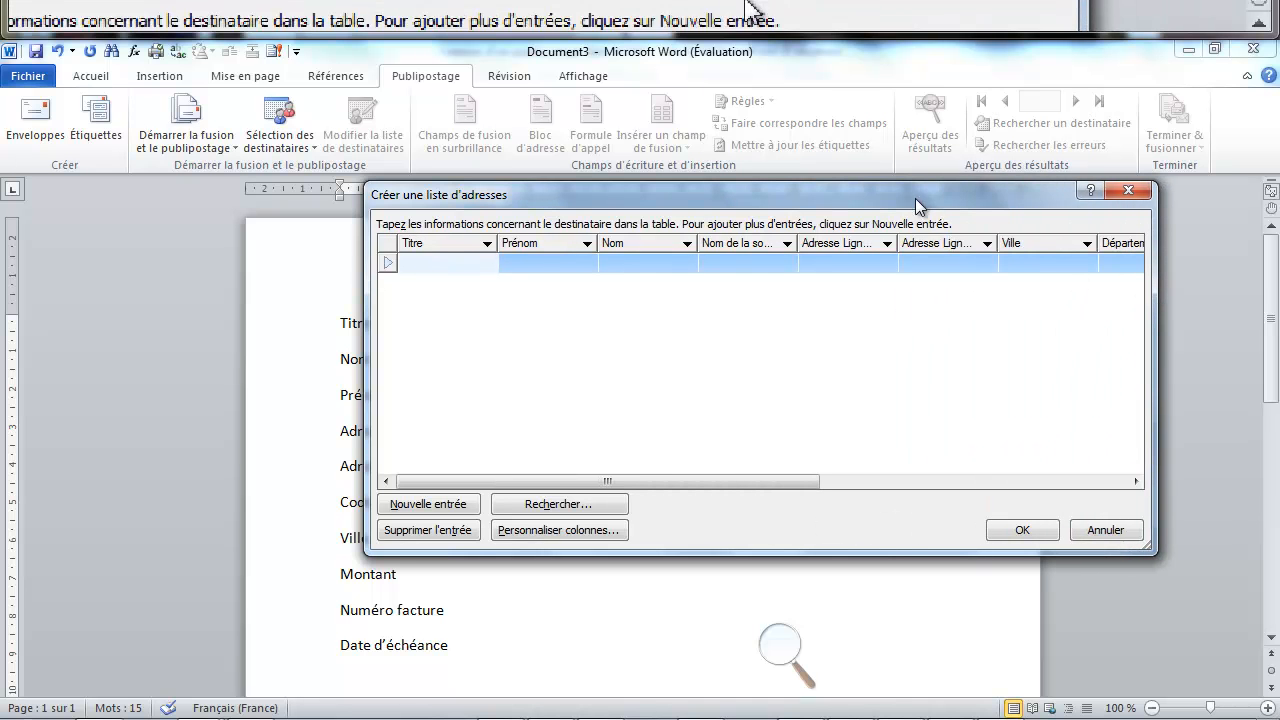
drag(912, 191, 777, 212)
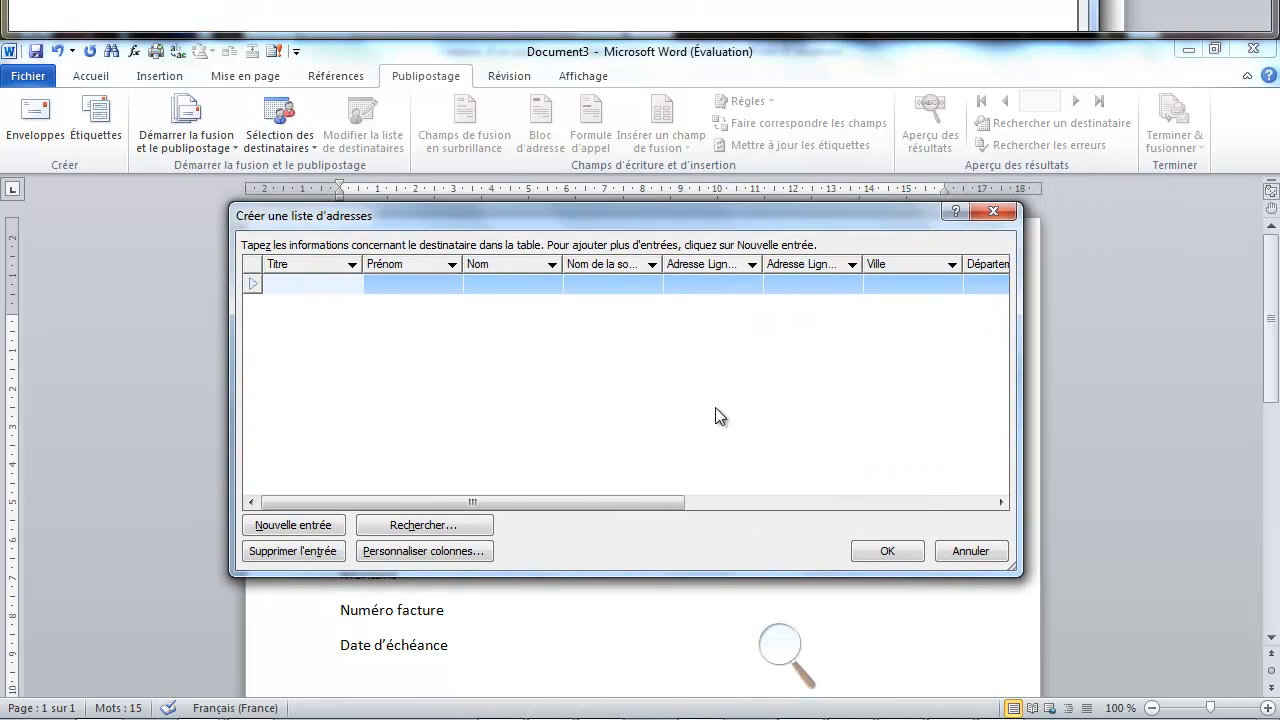
Customize the address list columns by deleting the Nom de la société, Département and Pays fields.
click(423, 559)
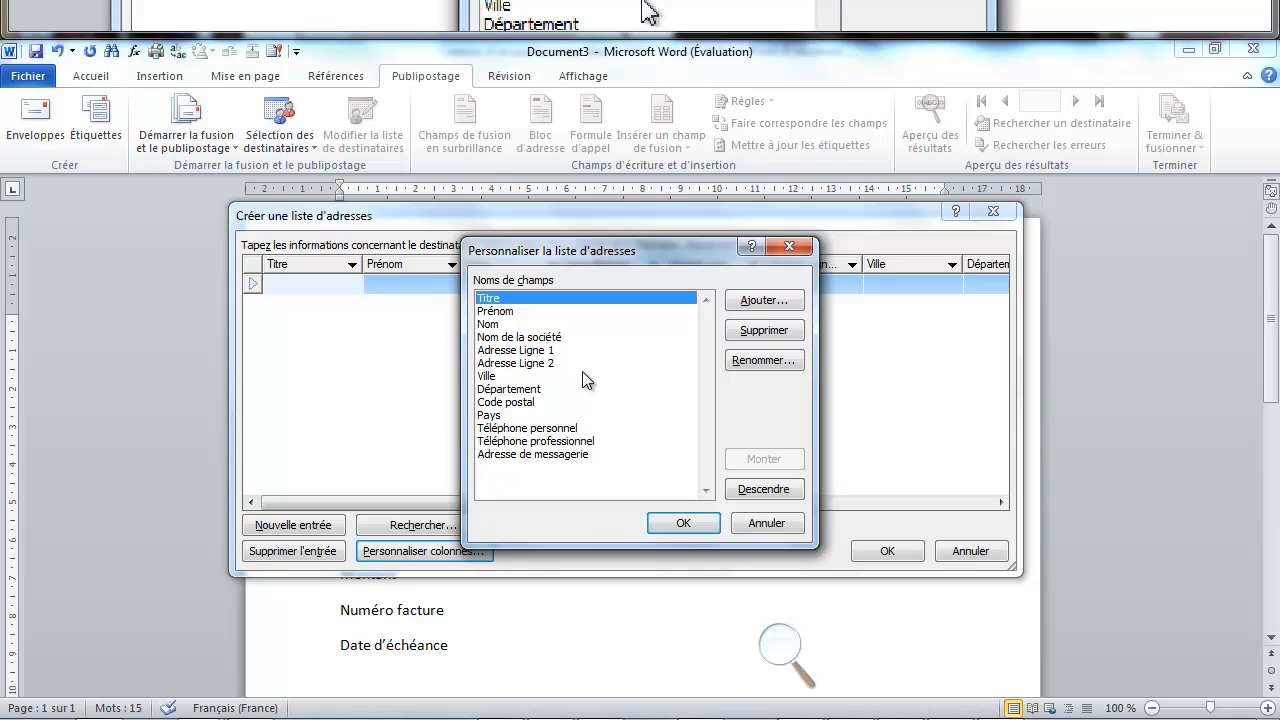
click(530, 338)
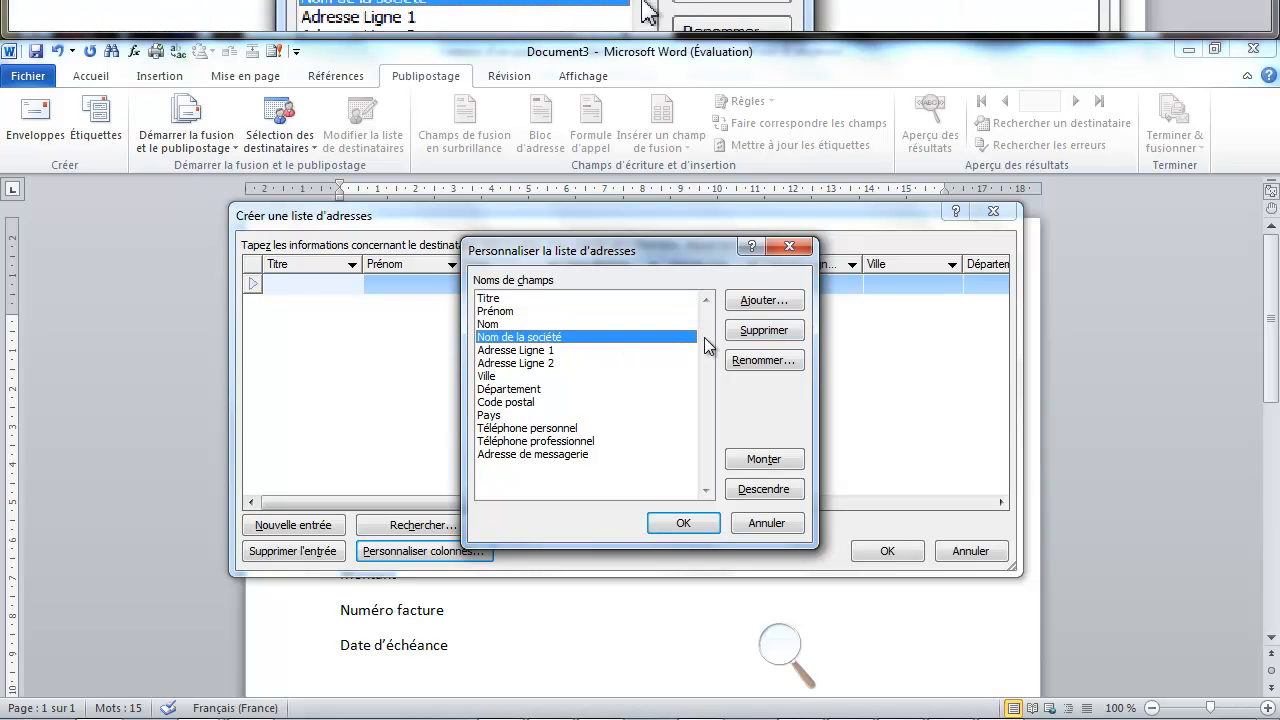
click(771, 332)
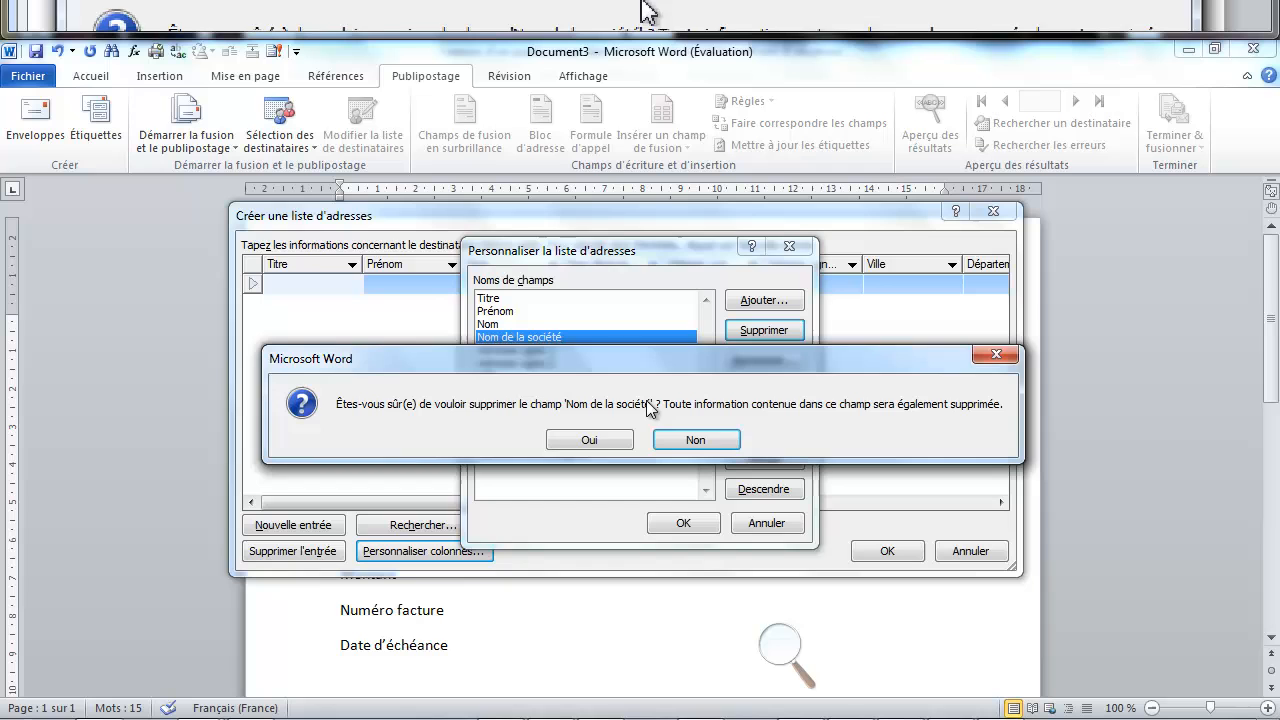
click(595, 441)
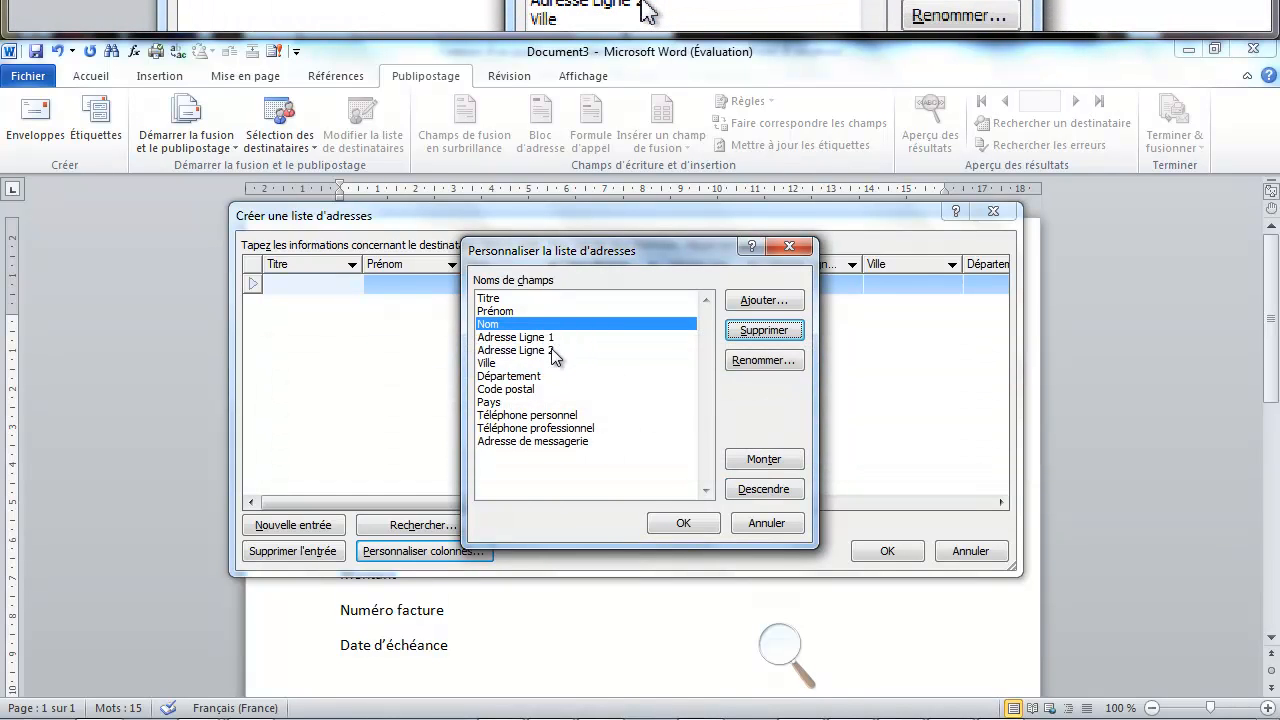
click(521, 378)
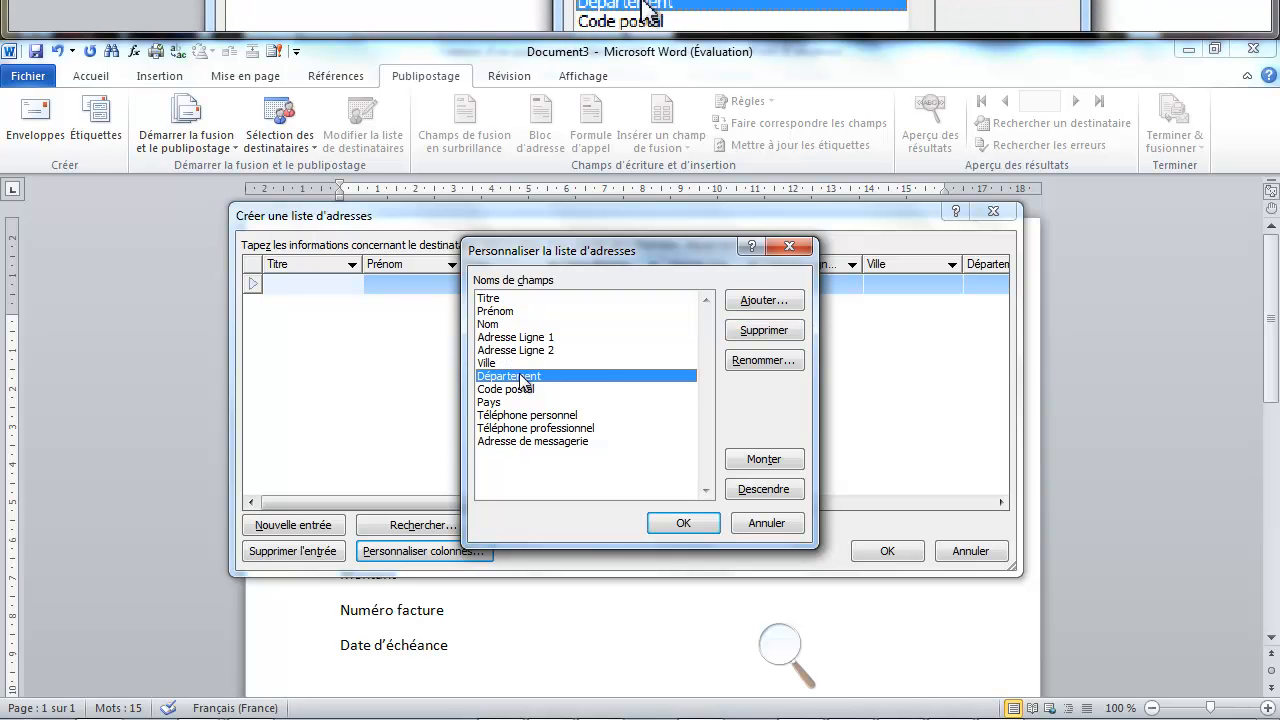
click(790, 336)
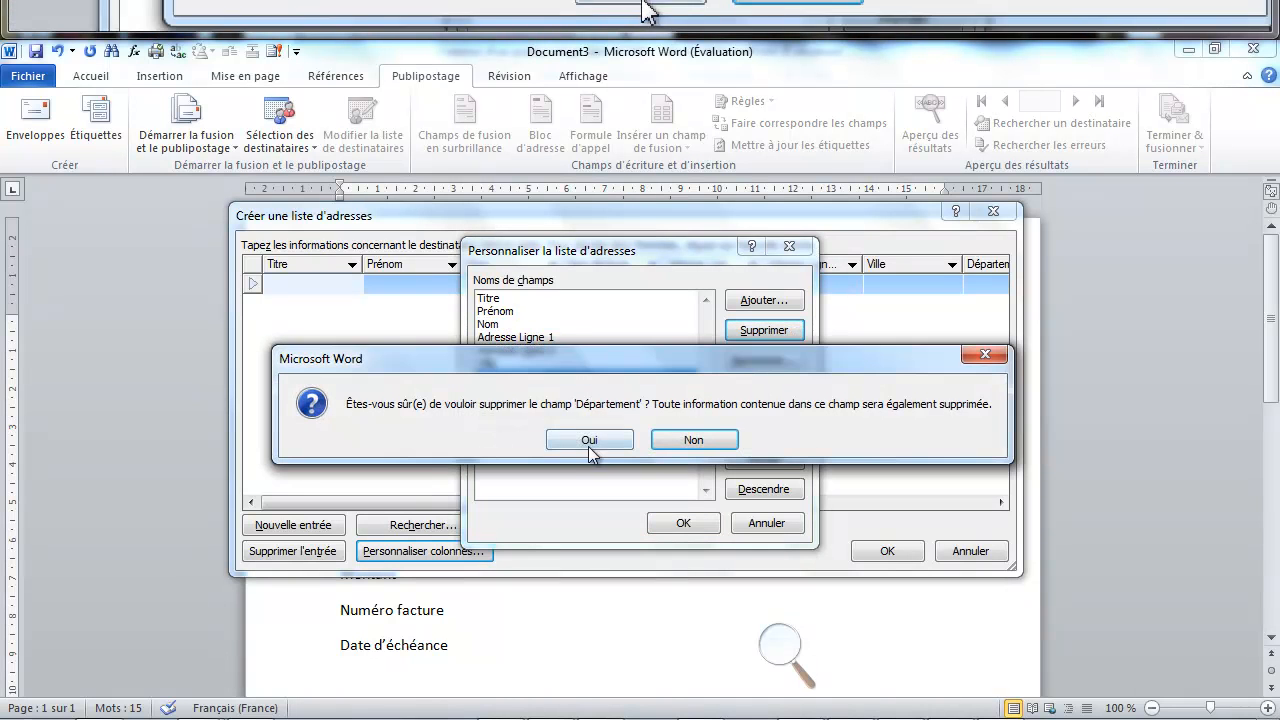
click(588, 439)
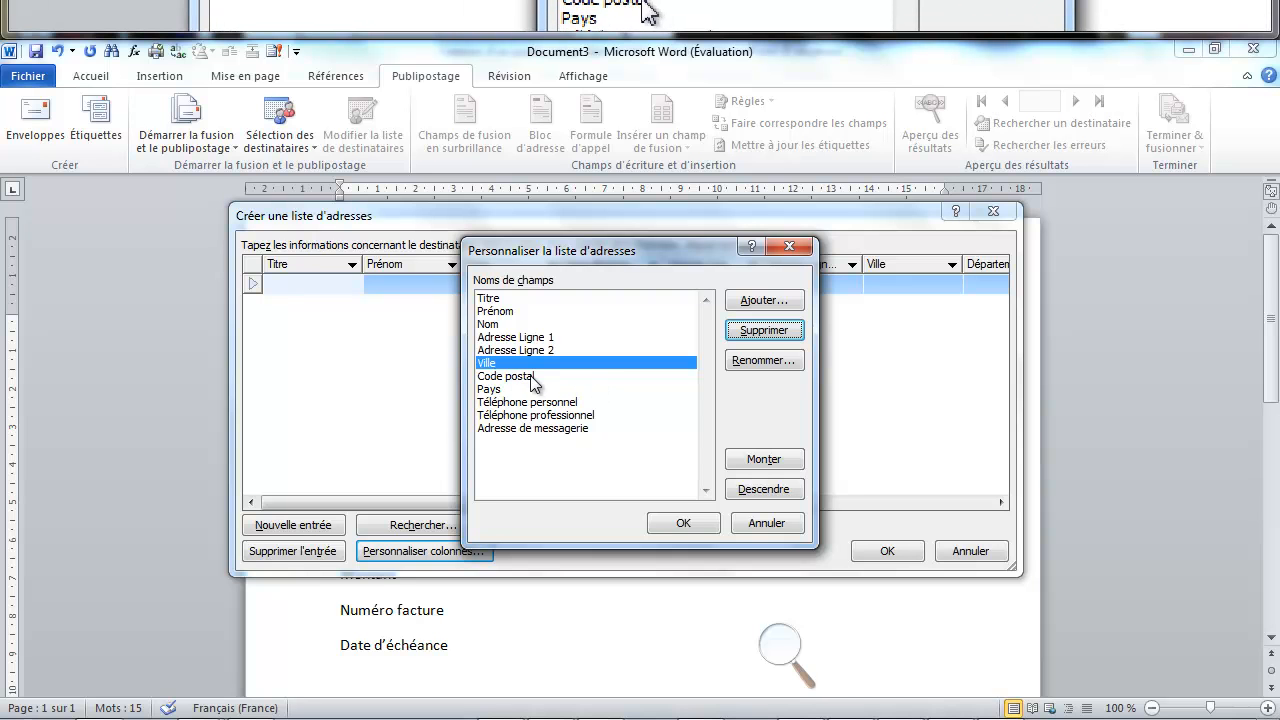
click(500, 390)
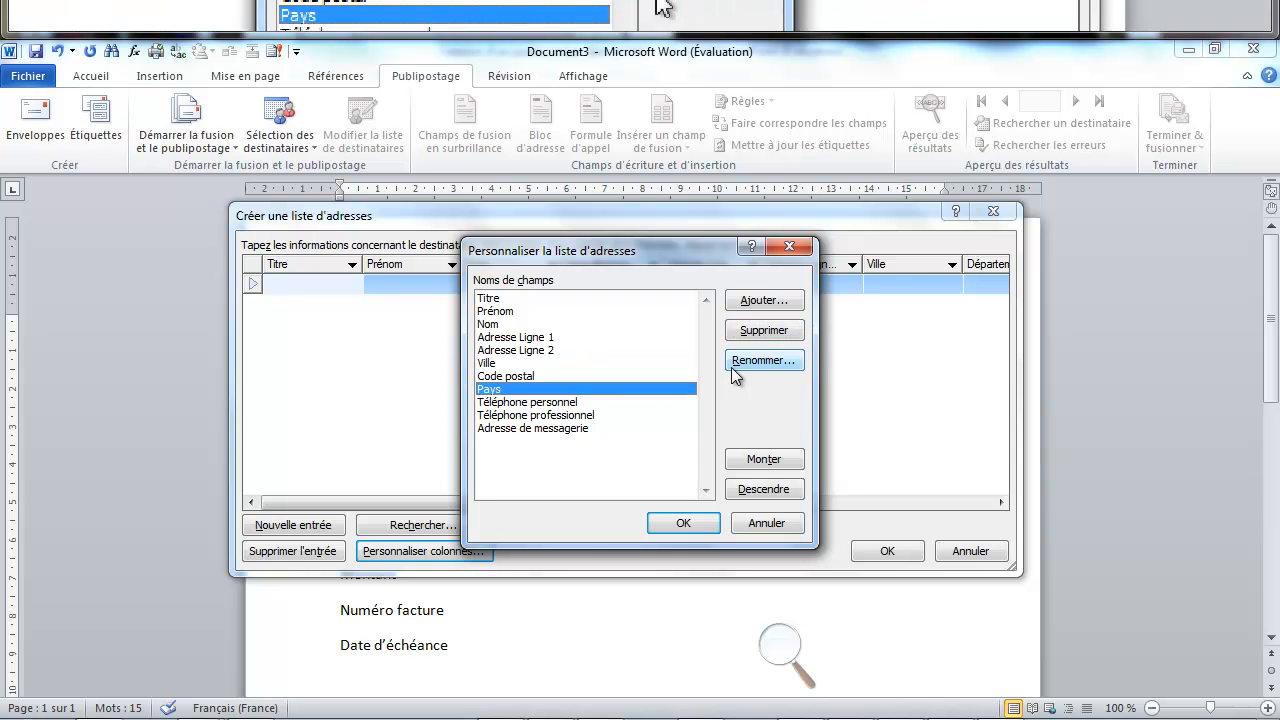
click(790, 336)
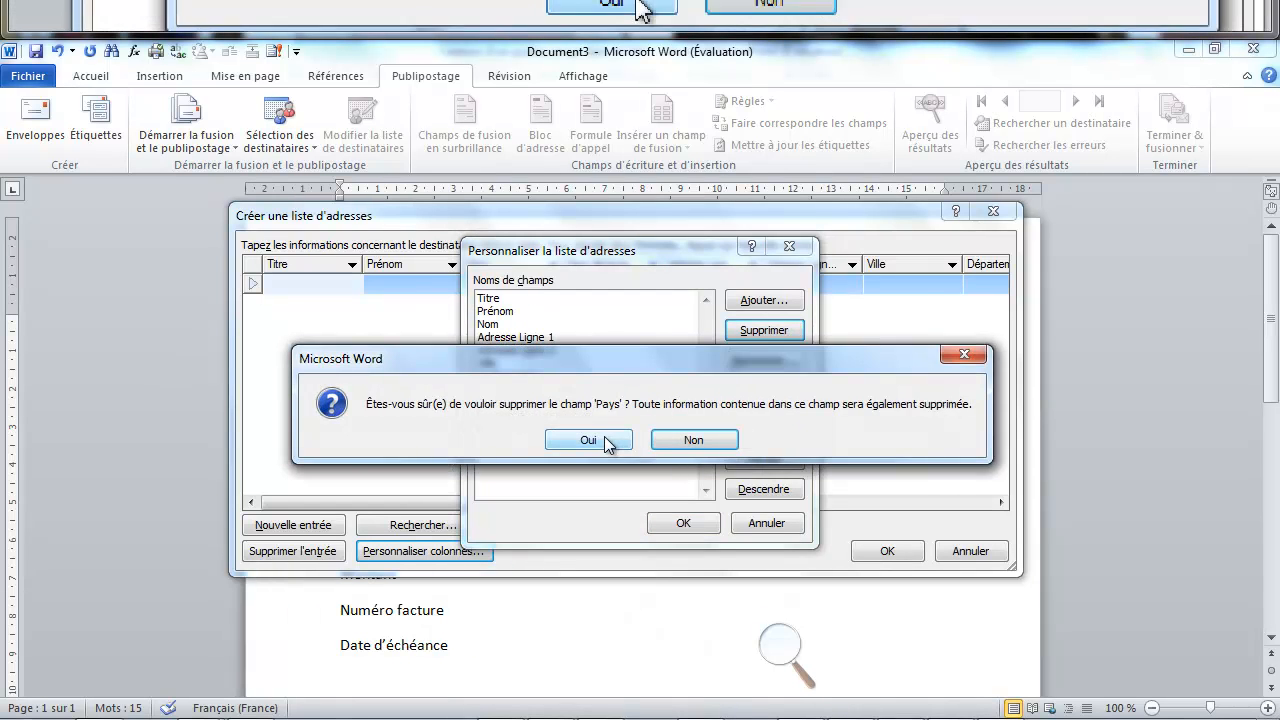
click(600, 446)
Delete the Téléphone personnel, Téléphone professionnel and Adresse de messagerie fields from the address list.
click(555, 389)
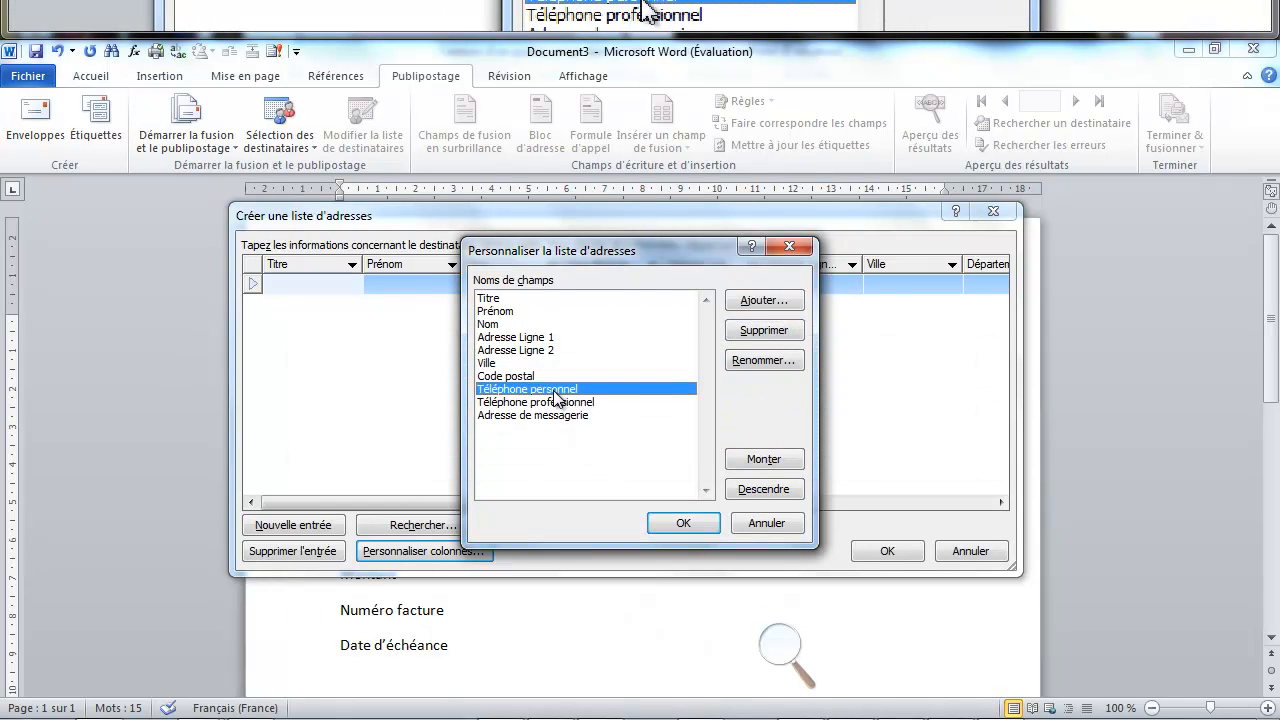
click(766, 334)
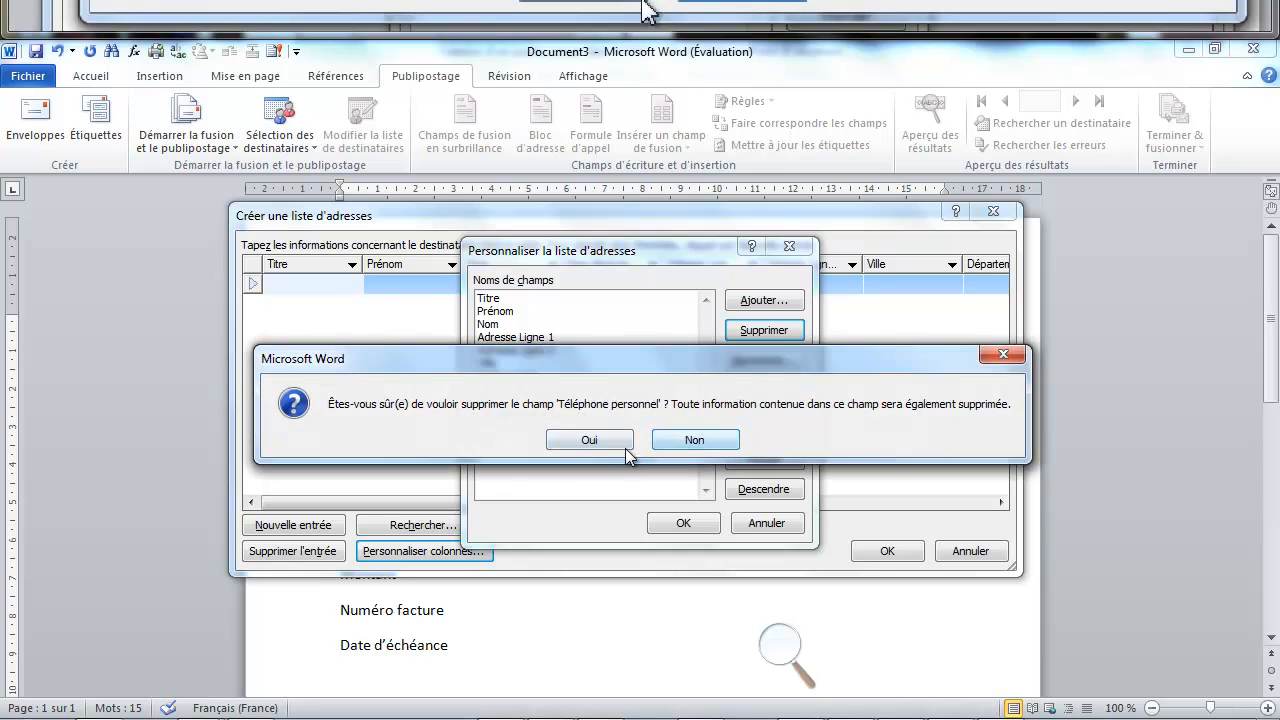
click(592, 445)
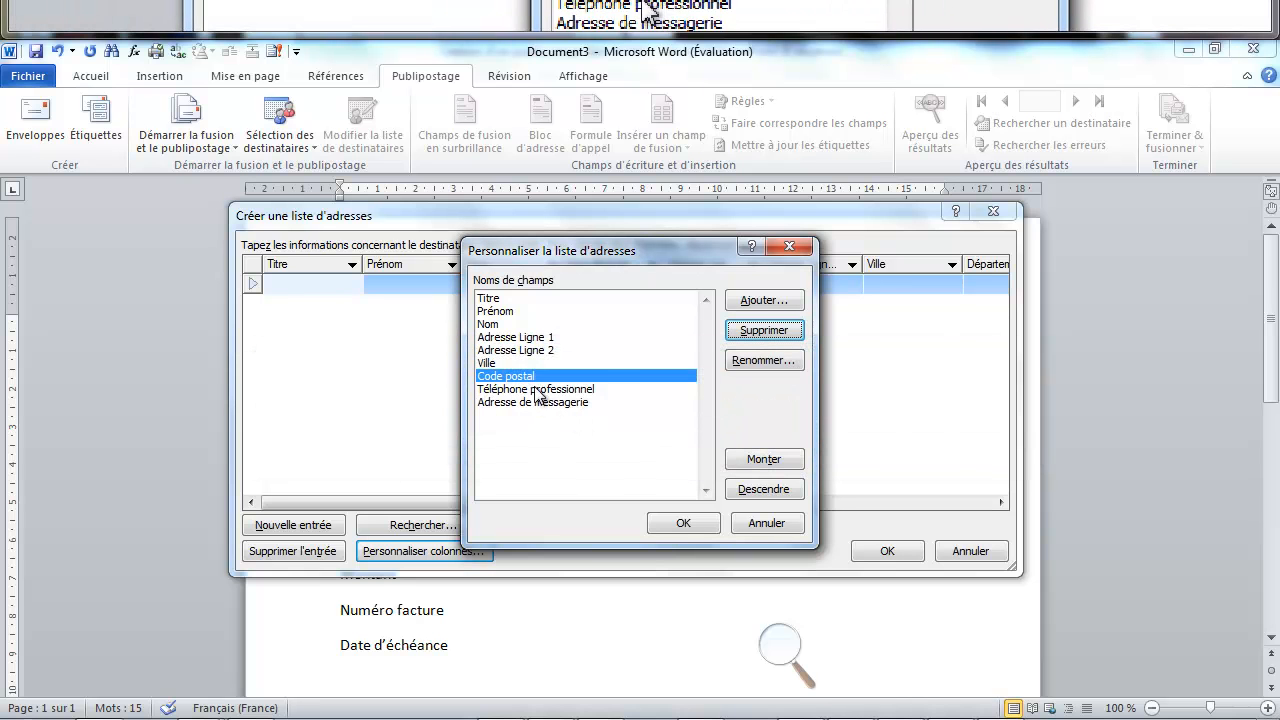
click(532, 388)
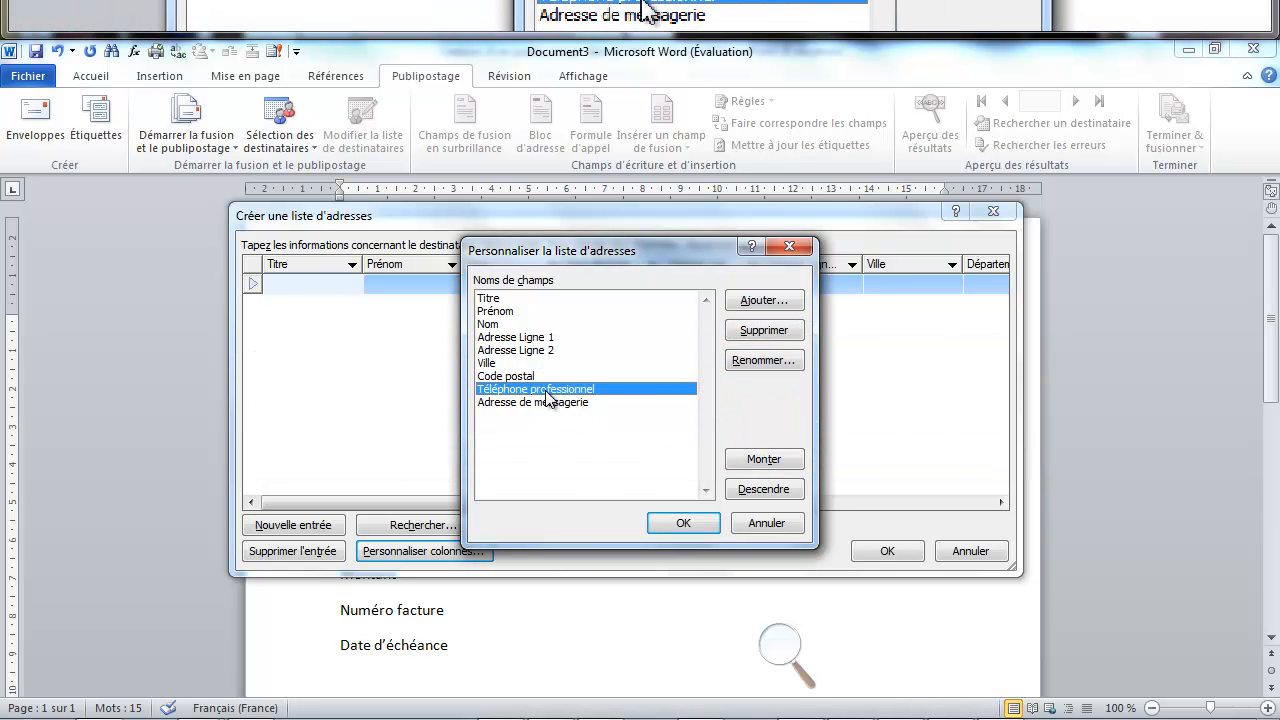
click(764, 330)
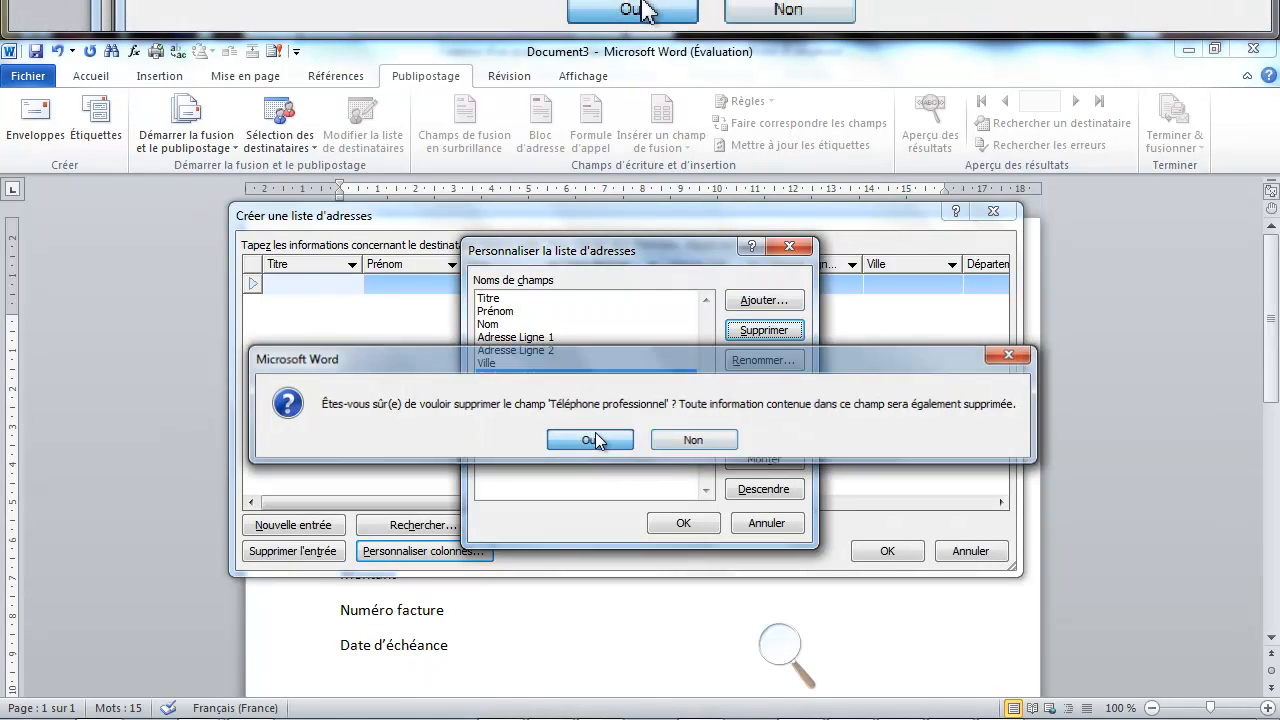
click(593, 440)
click(537, 391)
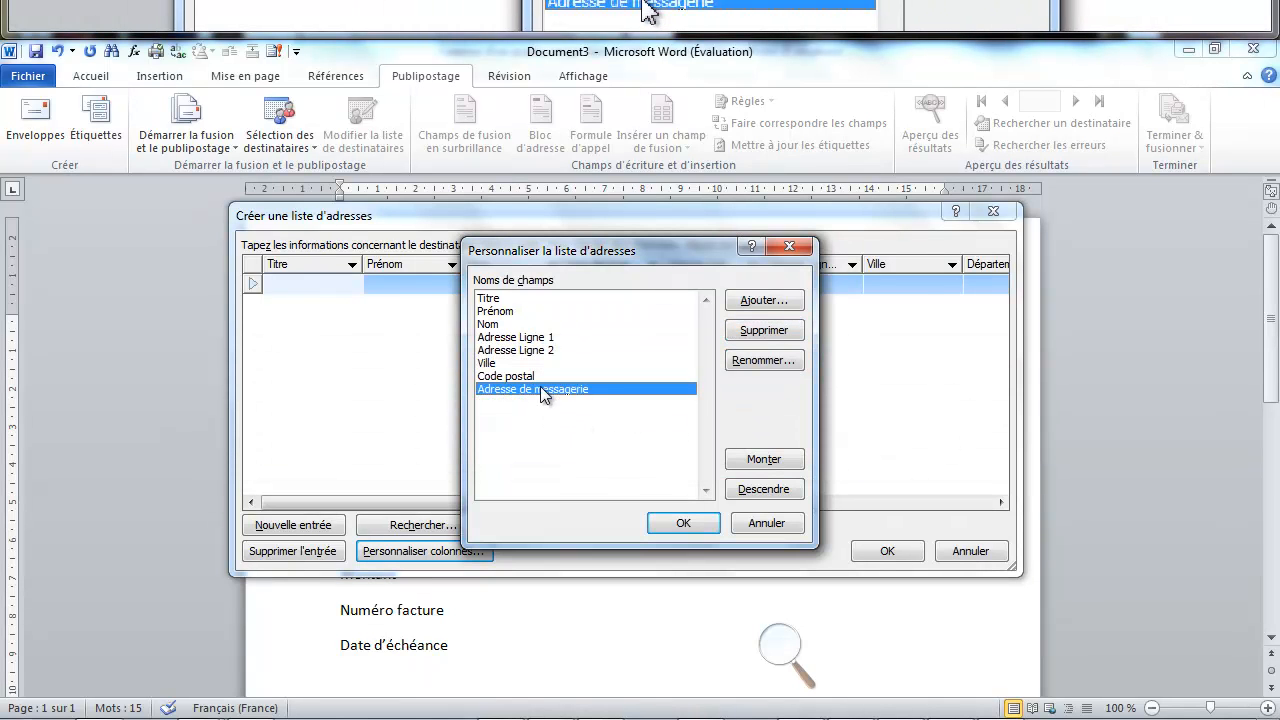
click(765, 334)
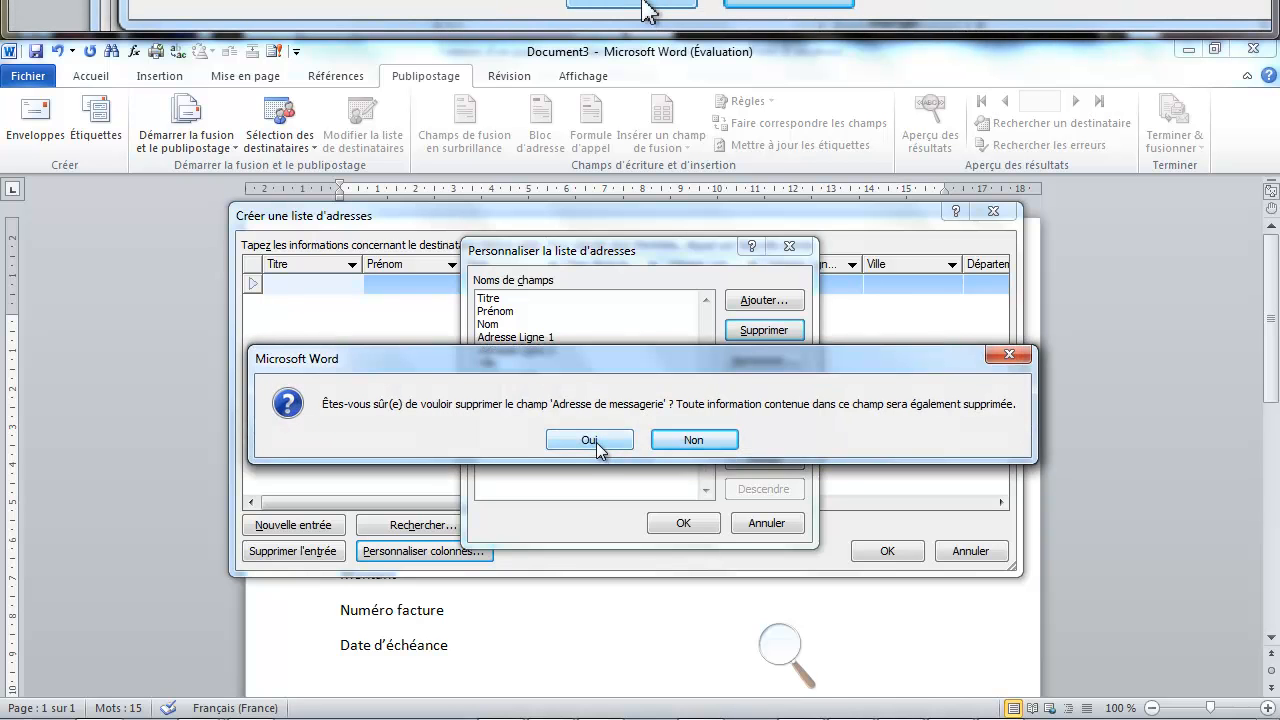
click(597, 442)
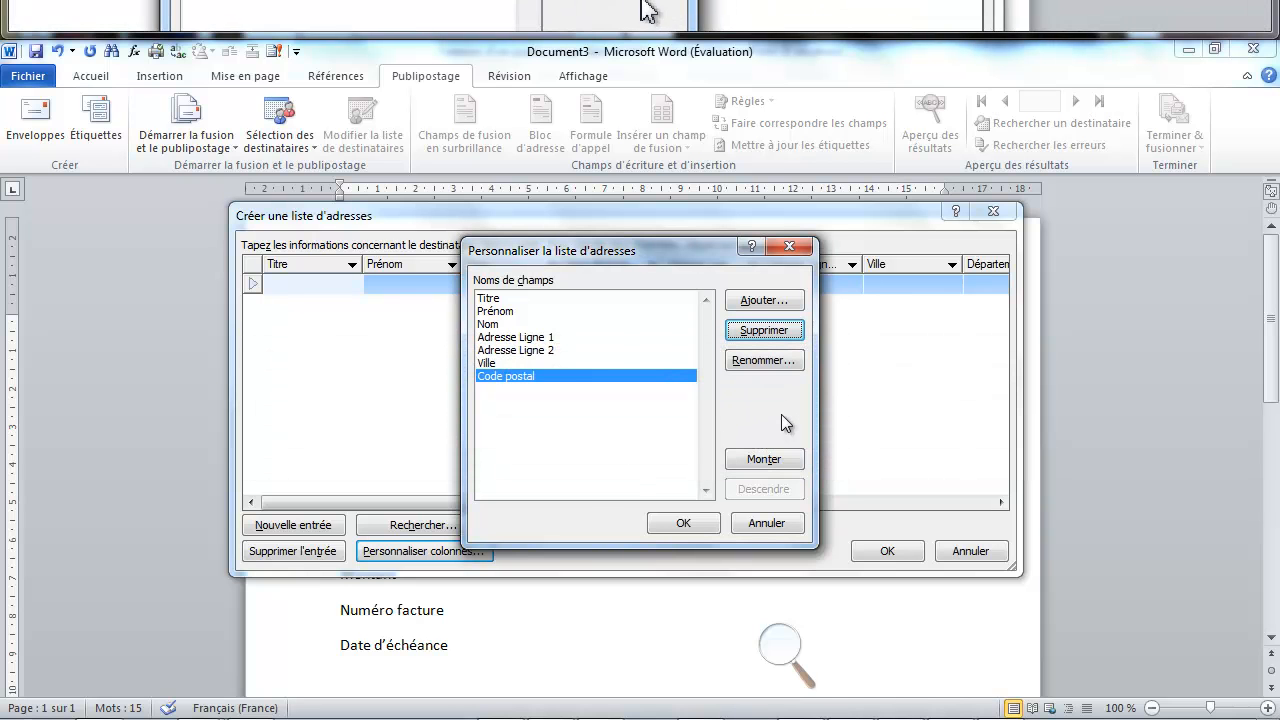
Add a field named Montant after Code postal in the address list.
click(779, 304)
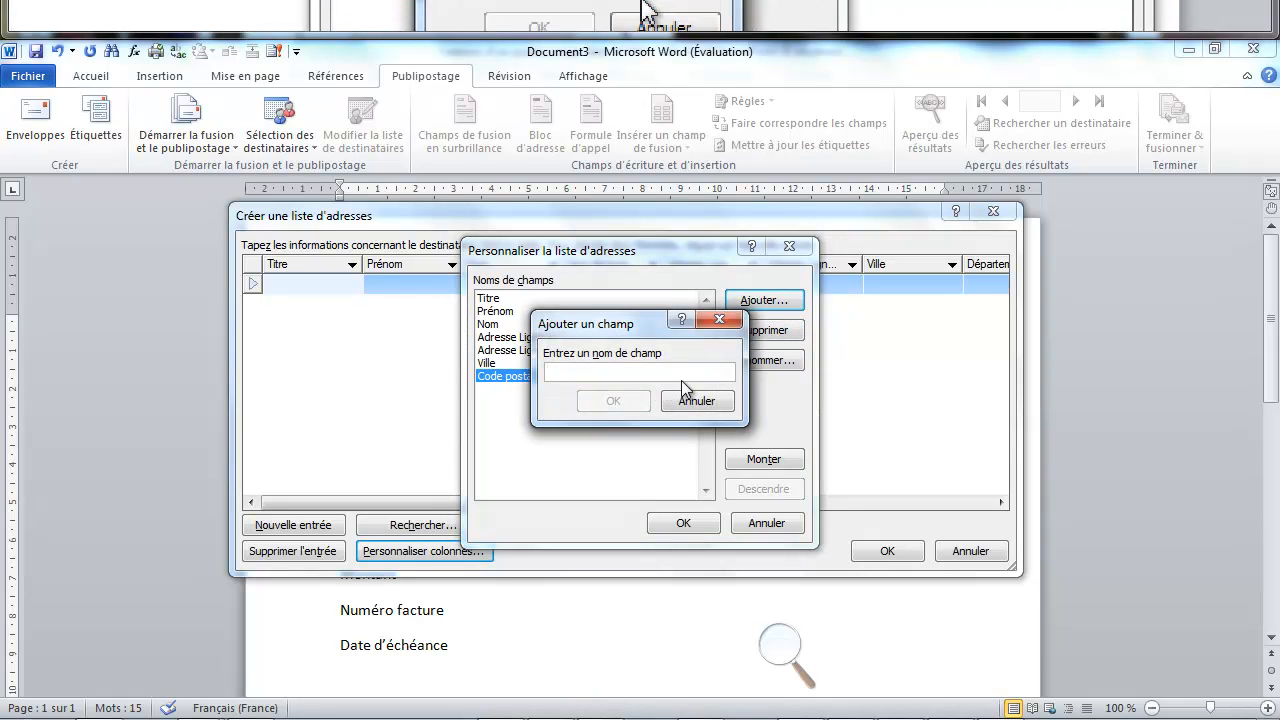
text(Mon)
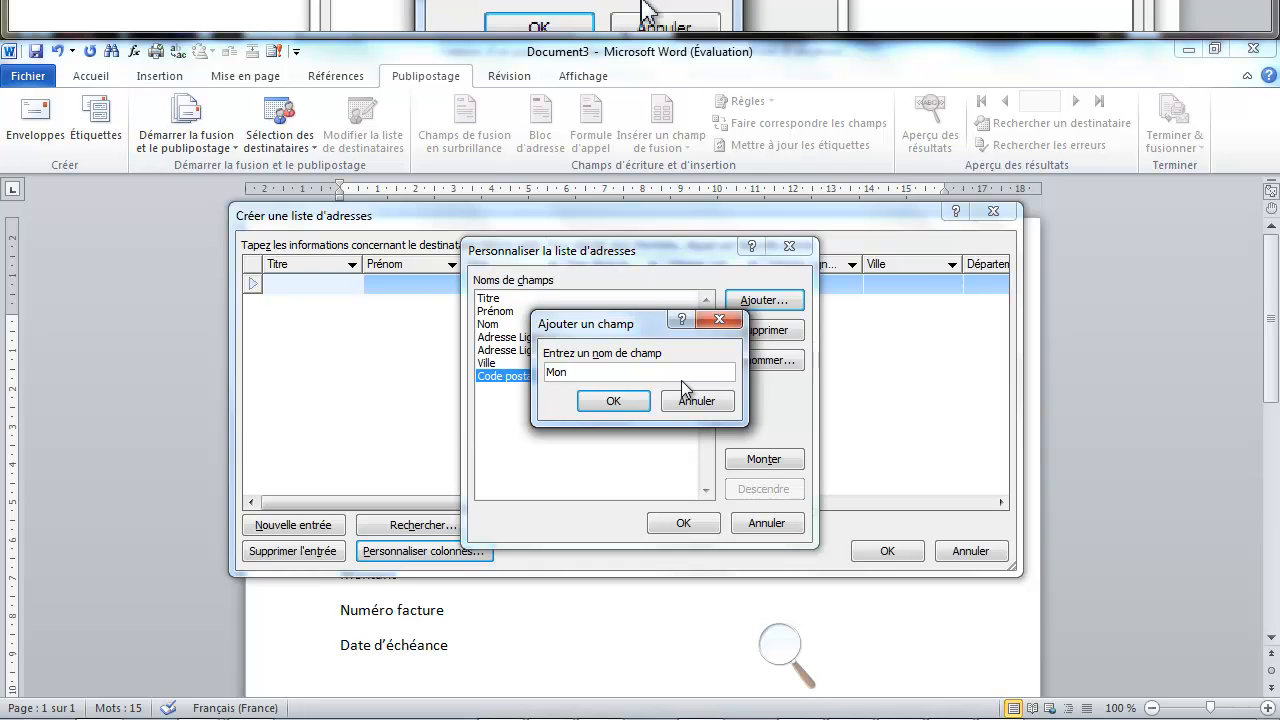
text(tant)
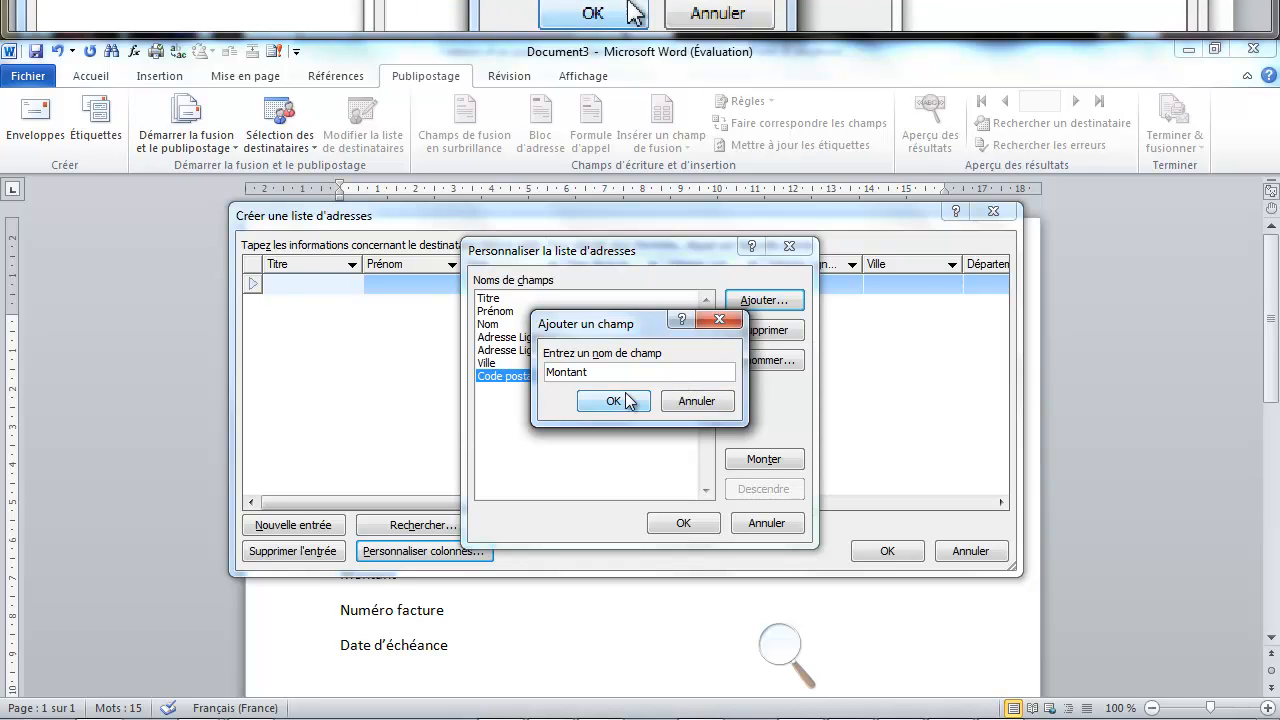
click(613, 400)
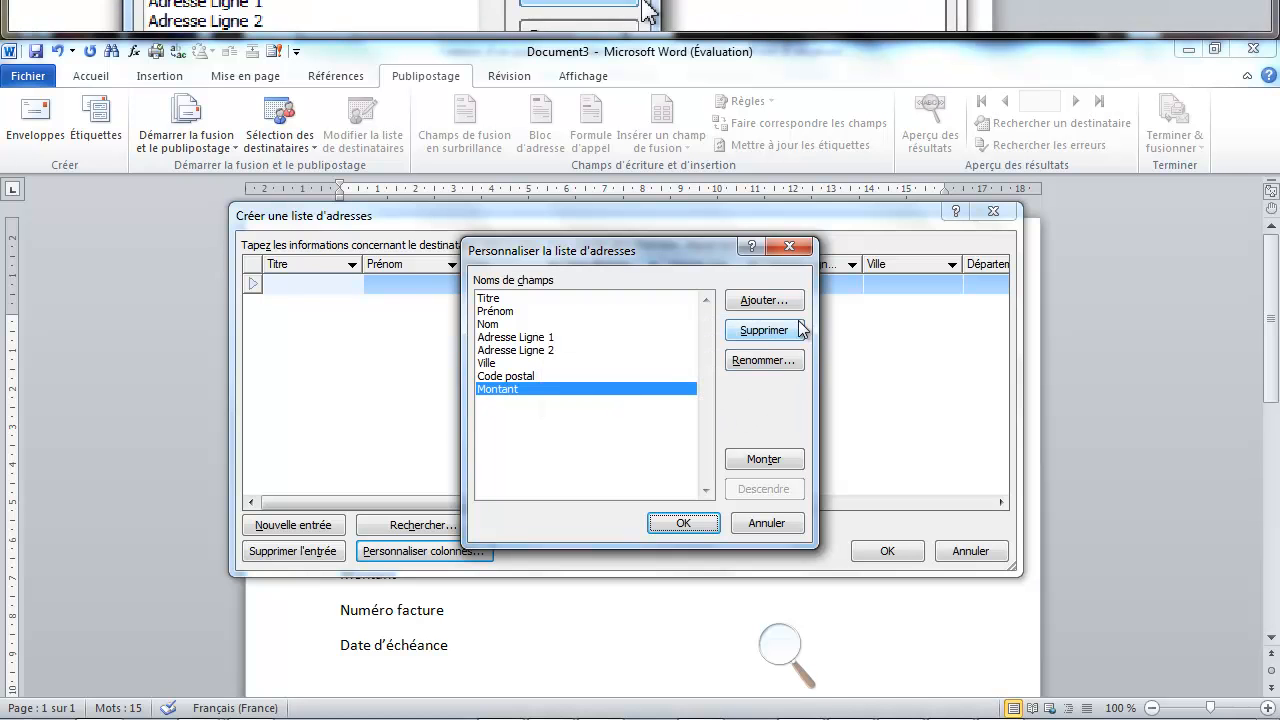
Add a field named numéro_facture after Montant in the address list.
click(758, 302)
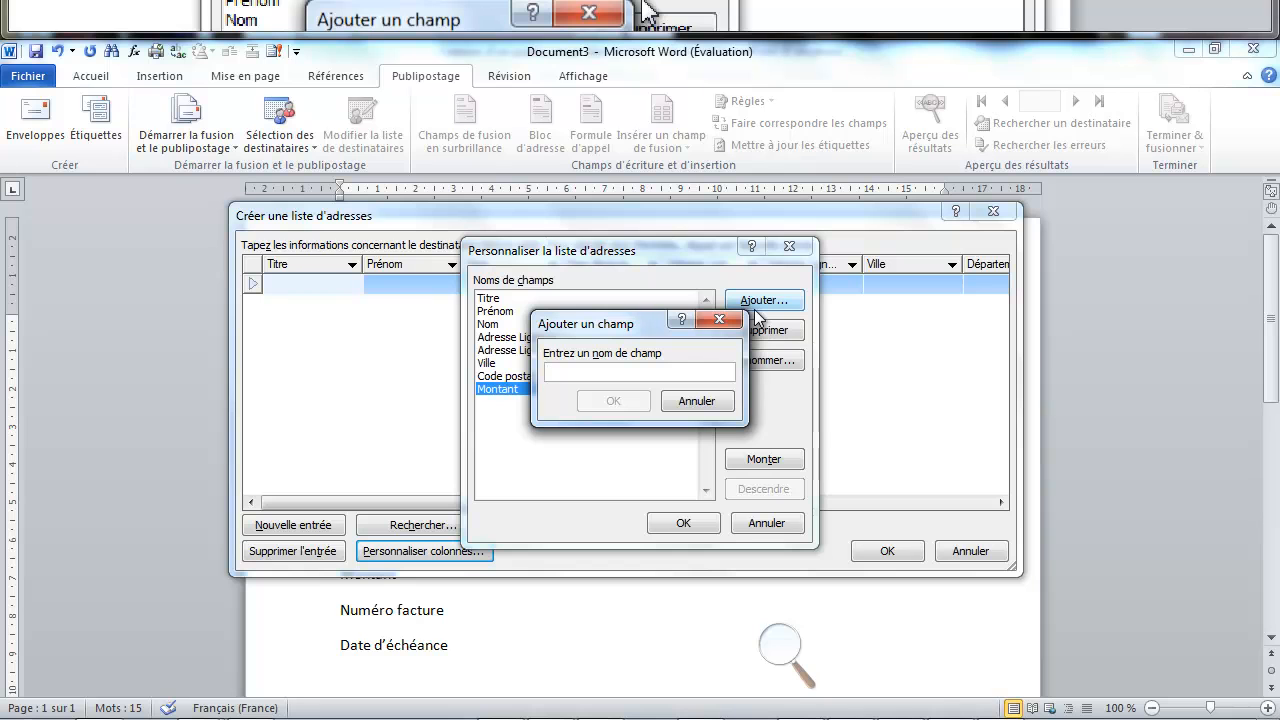
text(numéro_facure)
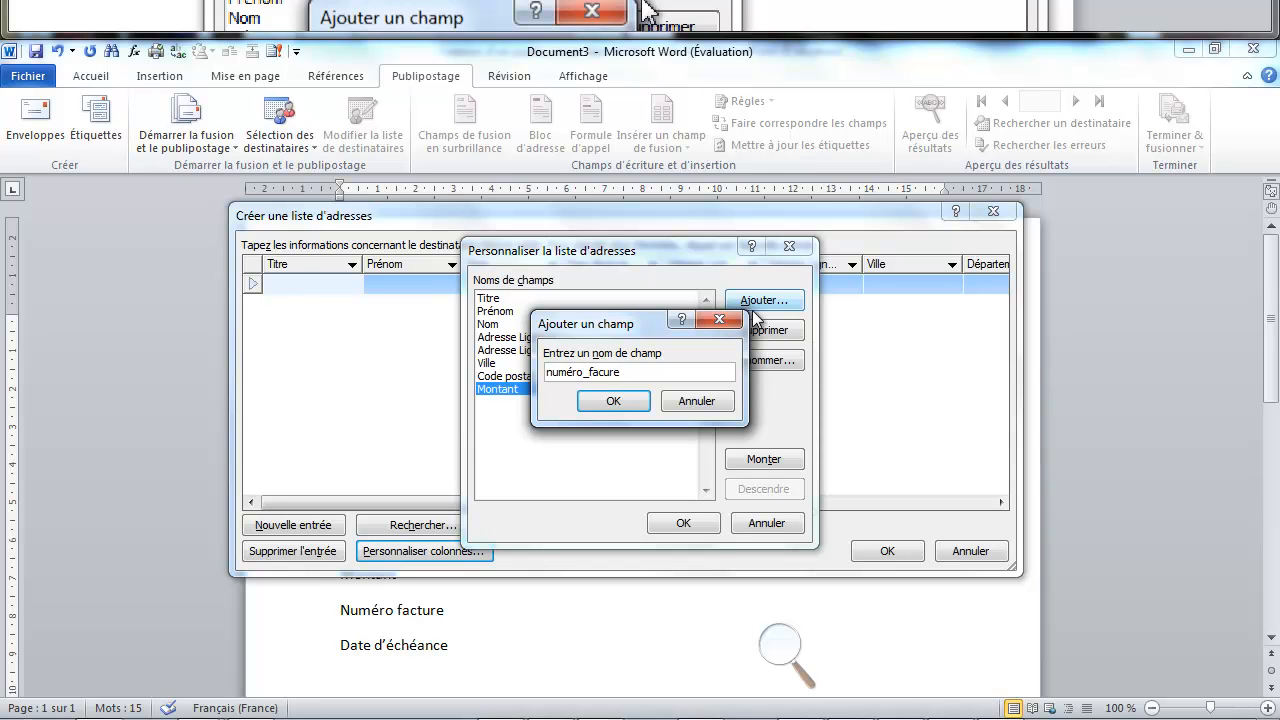
double_click(603, 372)
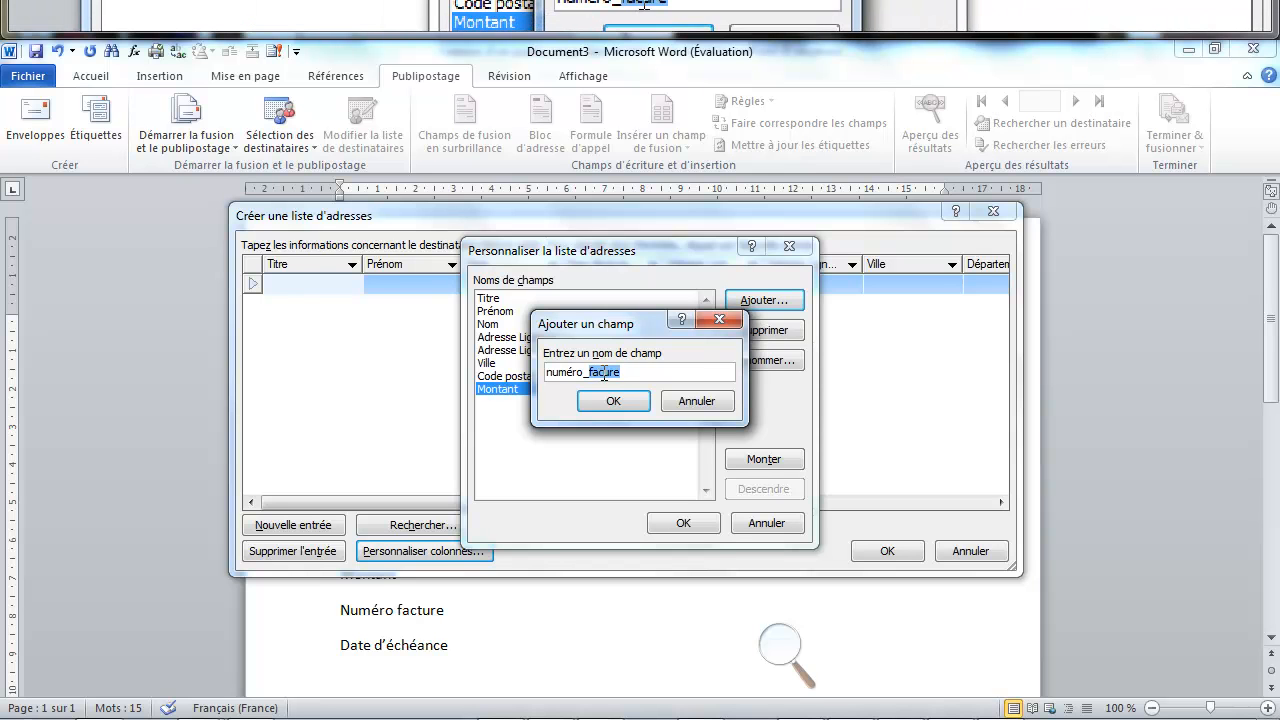
click(603, 374)
text(t)
key(Return)
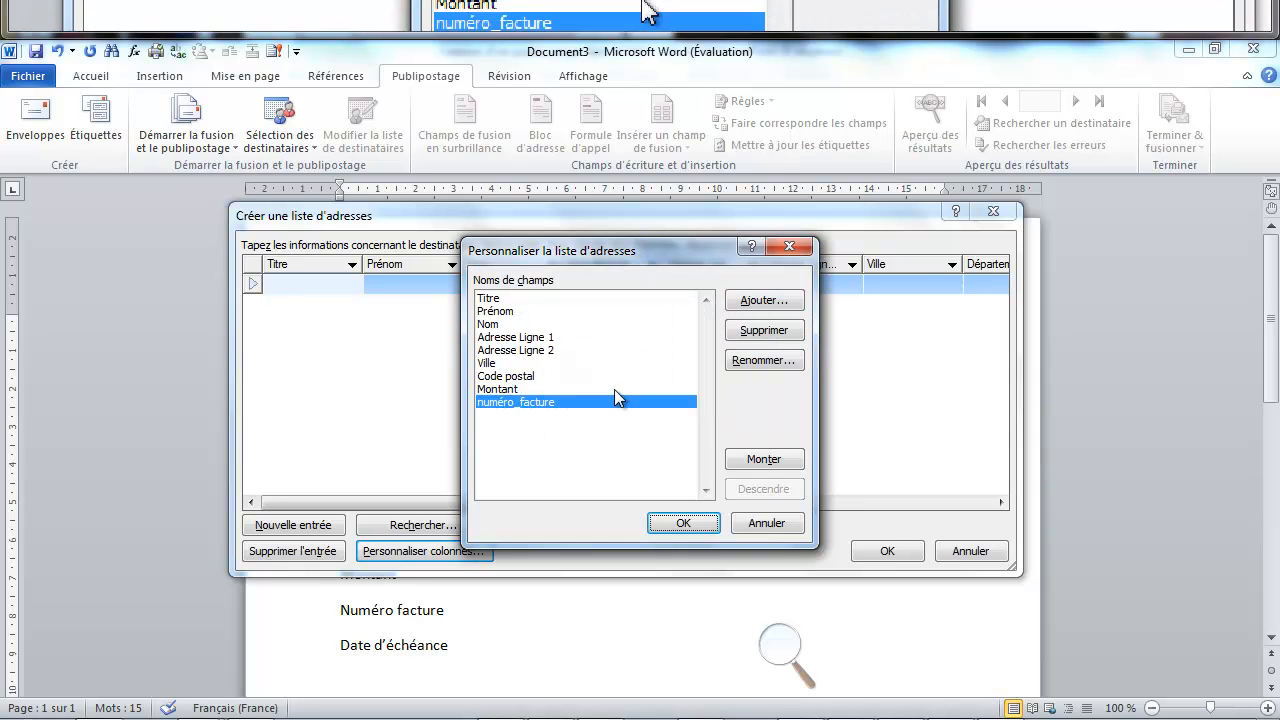
Add a field named Echéance after numéro_facture and apply the customized columns to a widened address list.
click(766, 301)
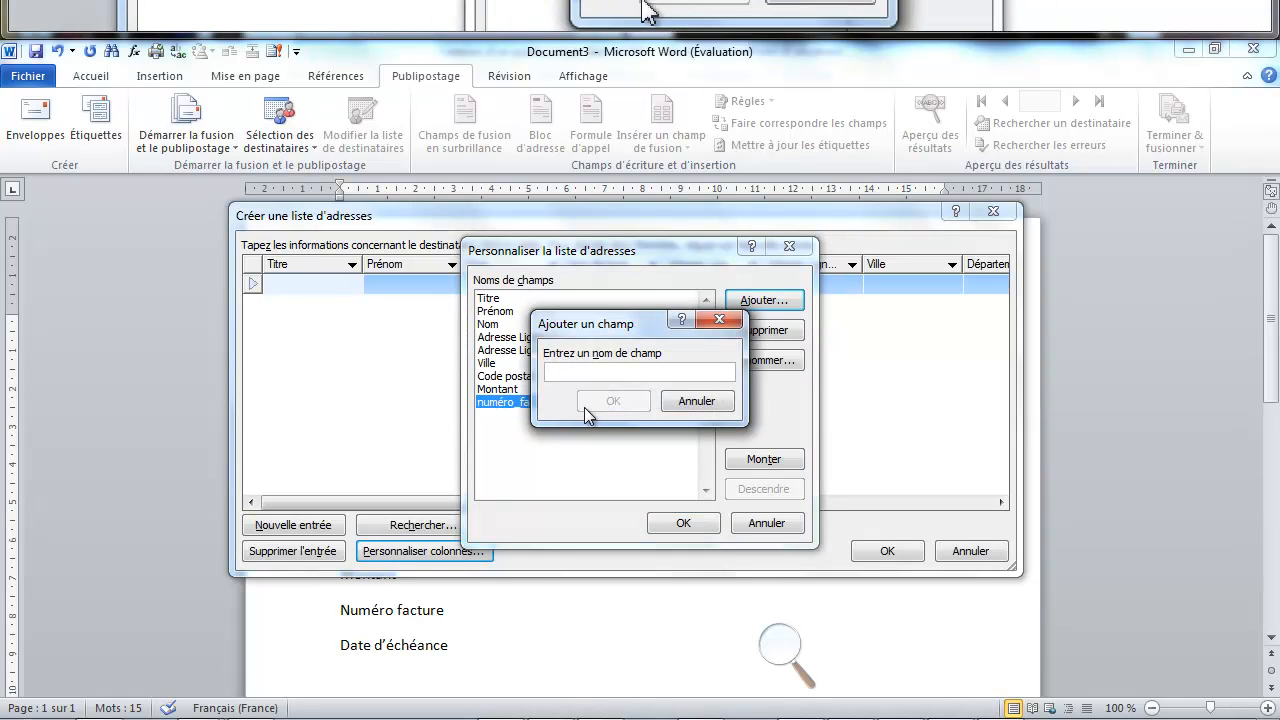
text(Echéance)
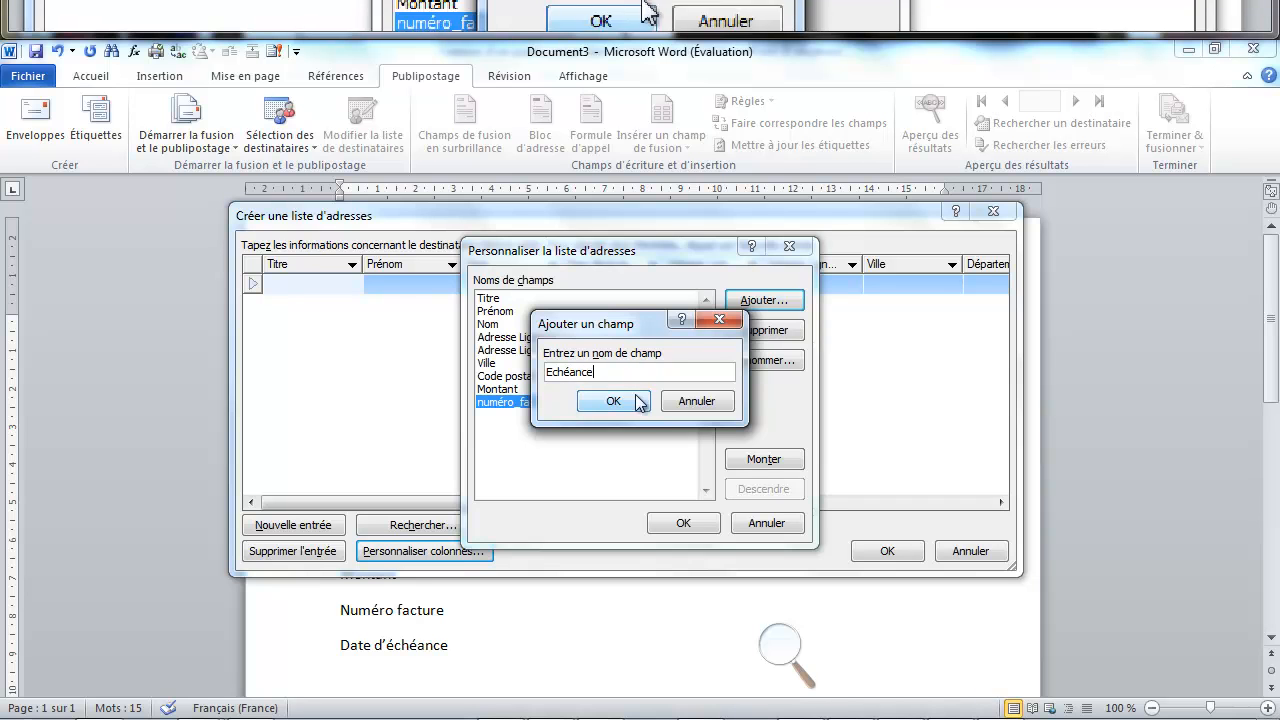
click(630, 401)
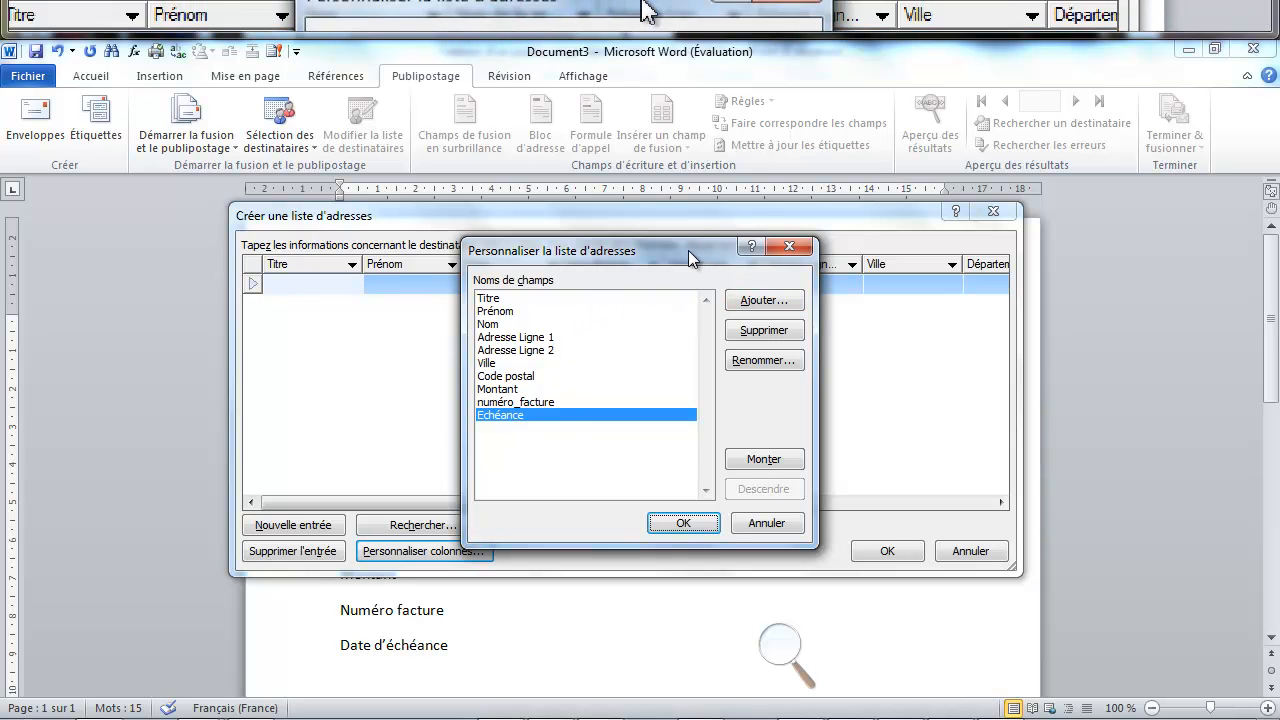
click(683, 524)
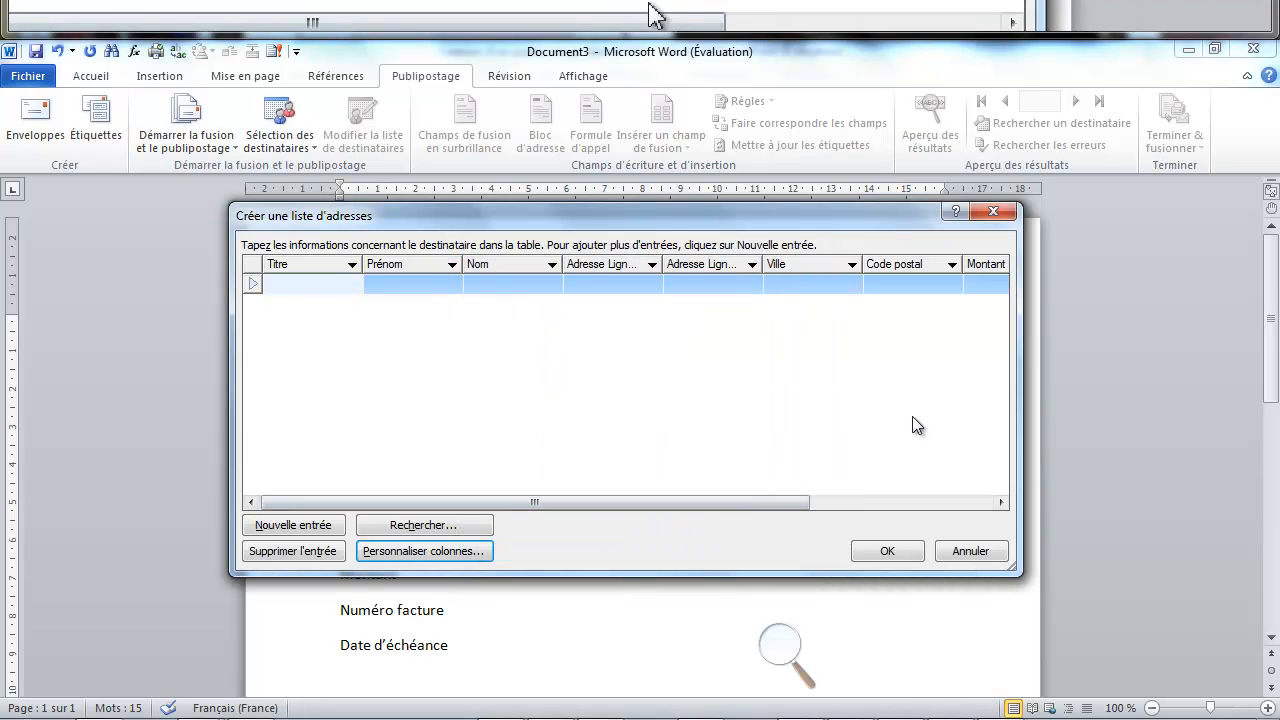
drag(1019, 293, 1176, 288)
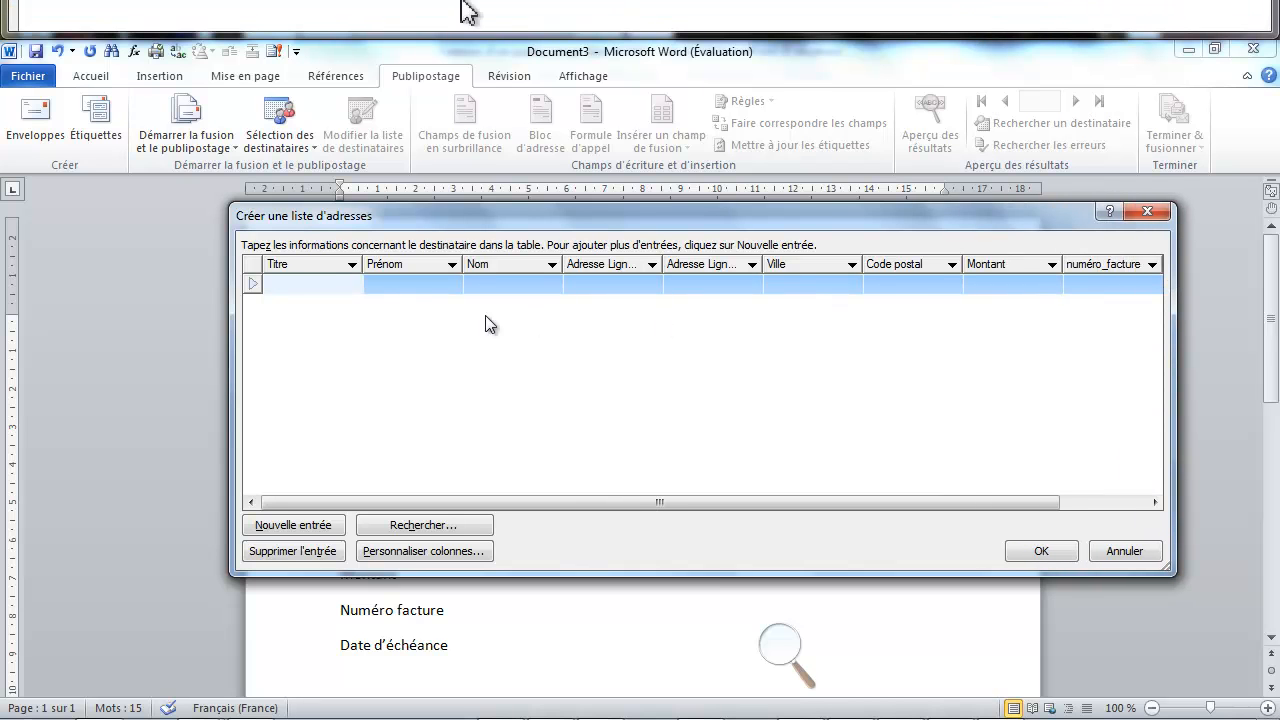
Enter Madame as the Titre of the first recipient and move on to the Prénom field.
click(325, 284)
text(Madame)
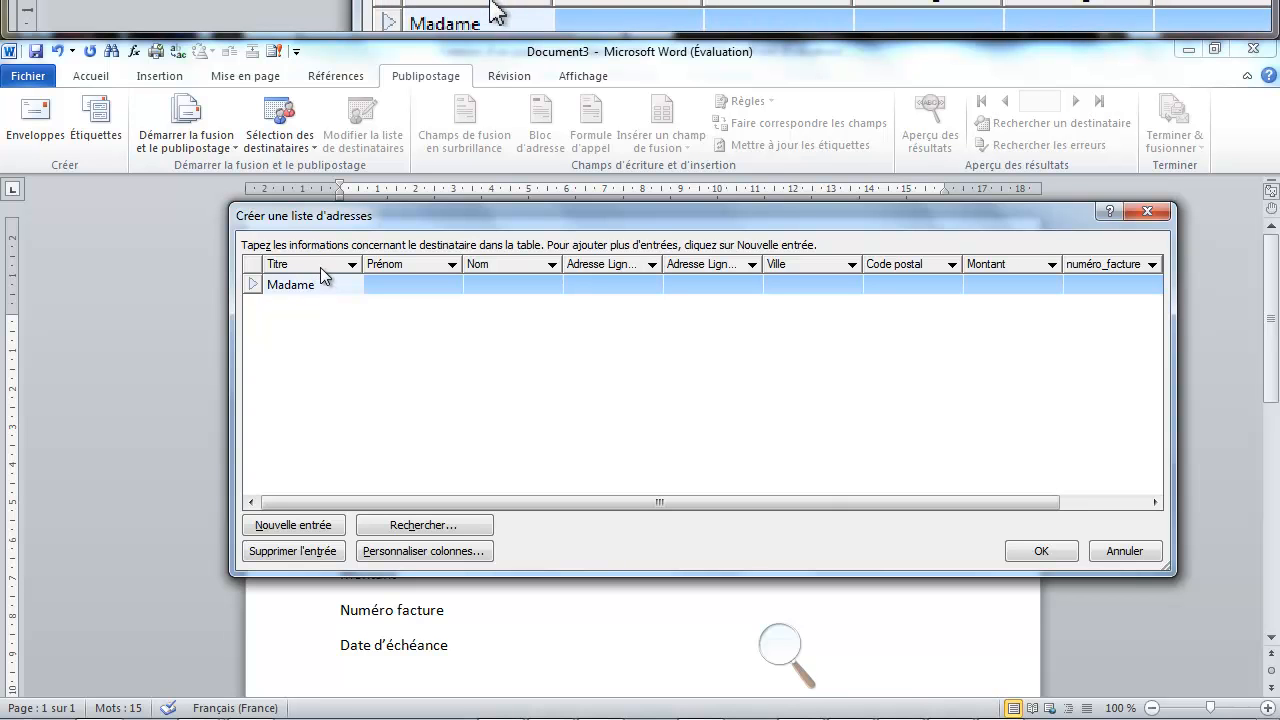
key(Tab)
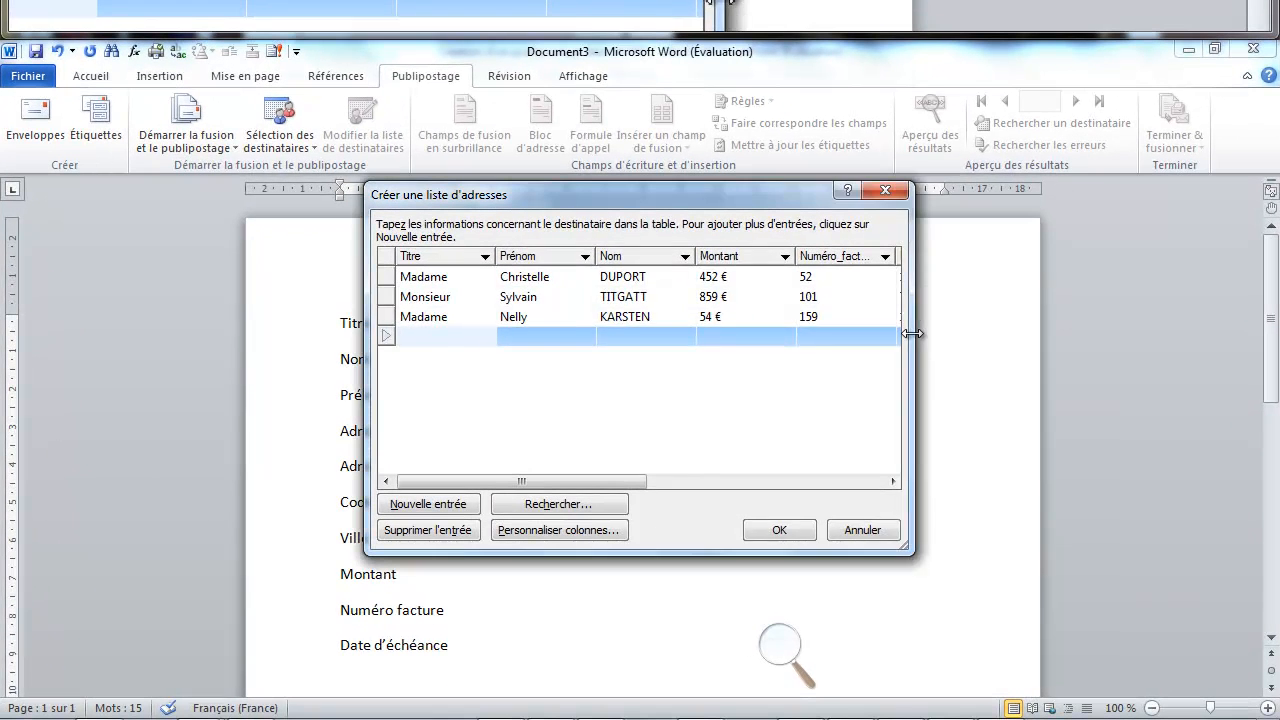
Widen the address list to show all its columns and save it as Destinataires relance impayés in Mes sources de données.
drag(897, 355, 1210, 316)
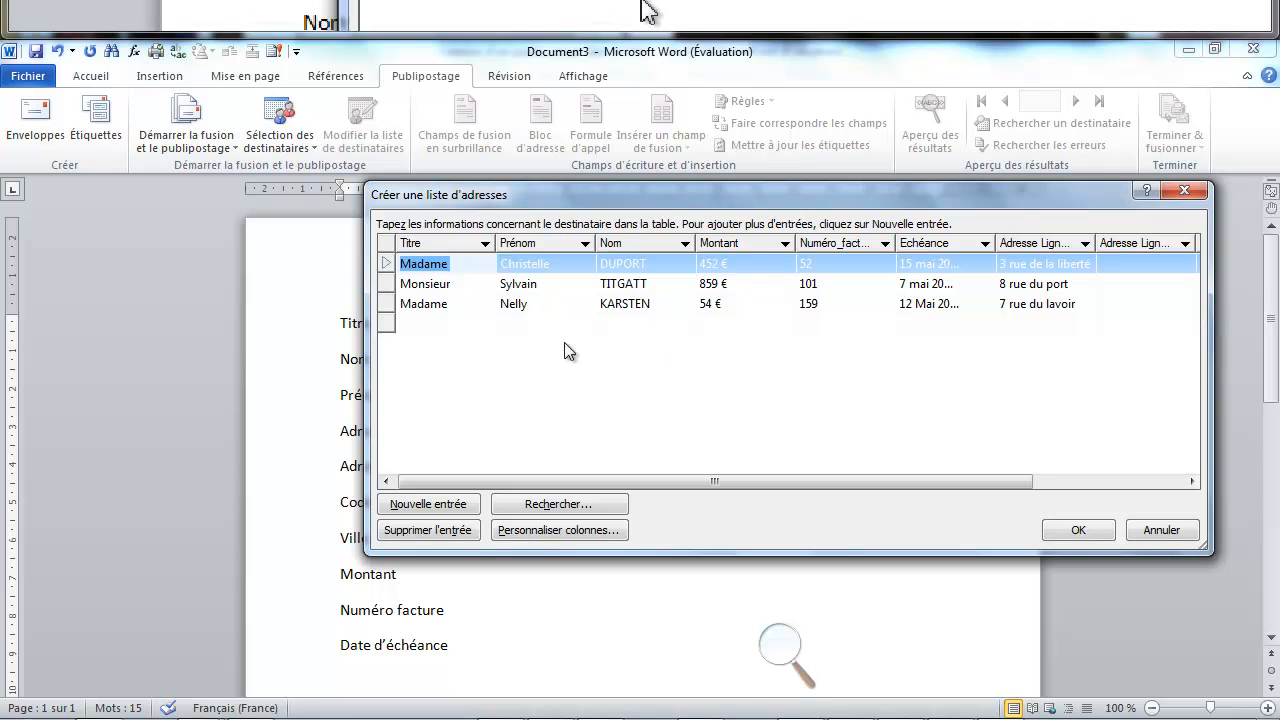
drag(368, 344, 150, 326)
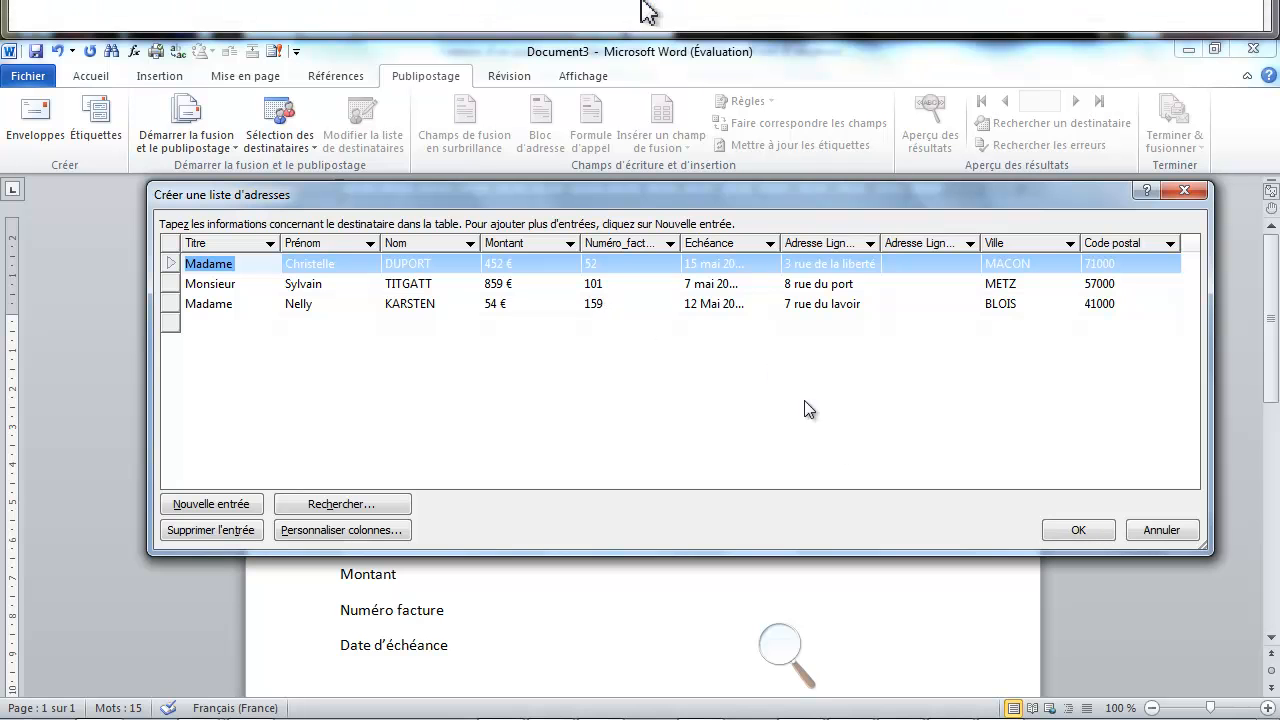
click(1100, 532)
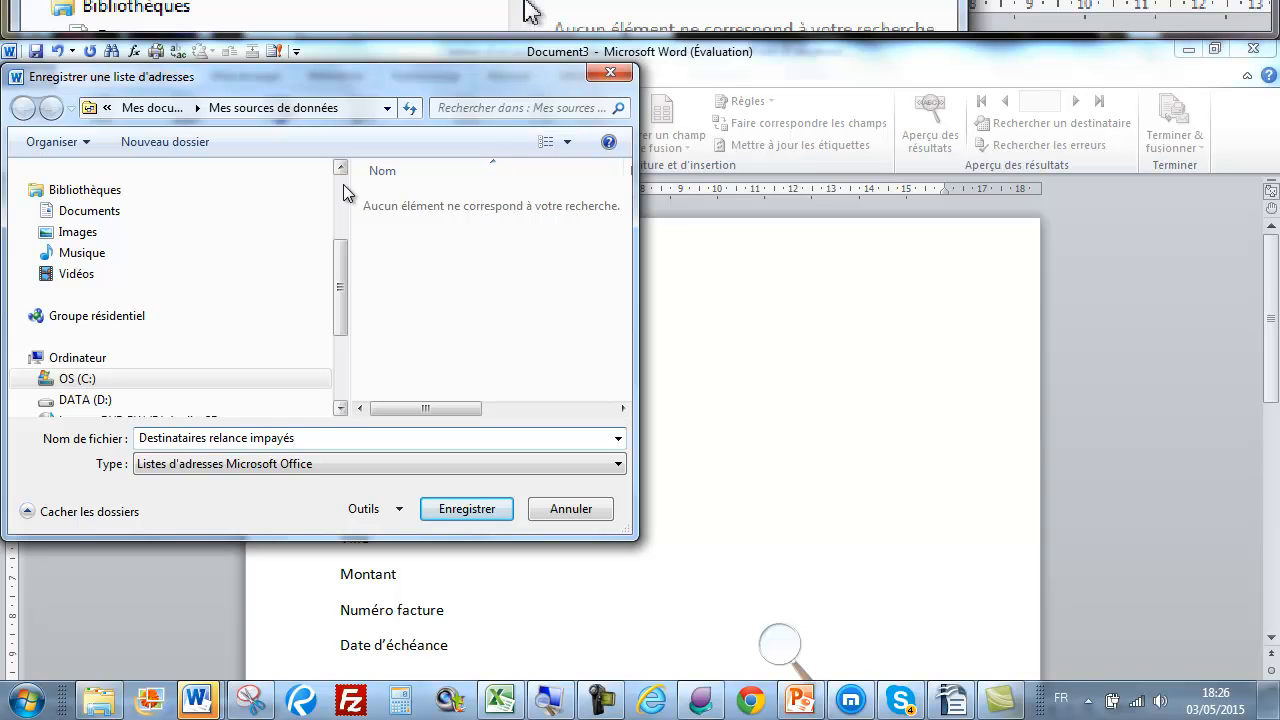
scroll(336, 199, up, 3)
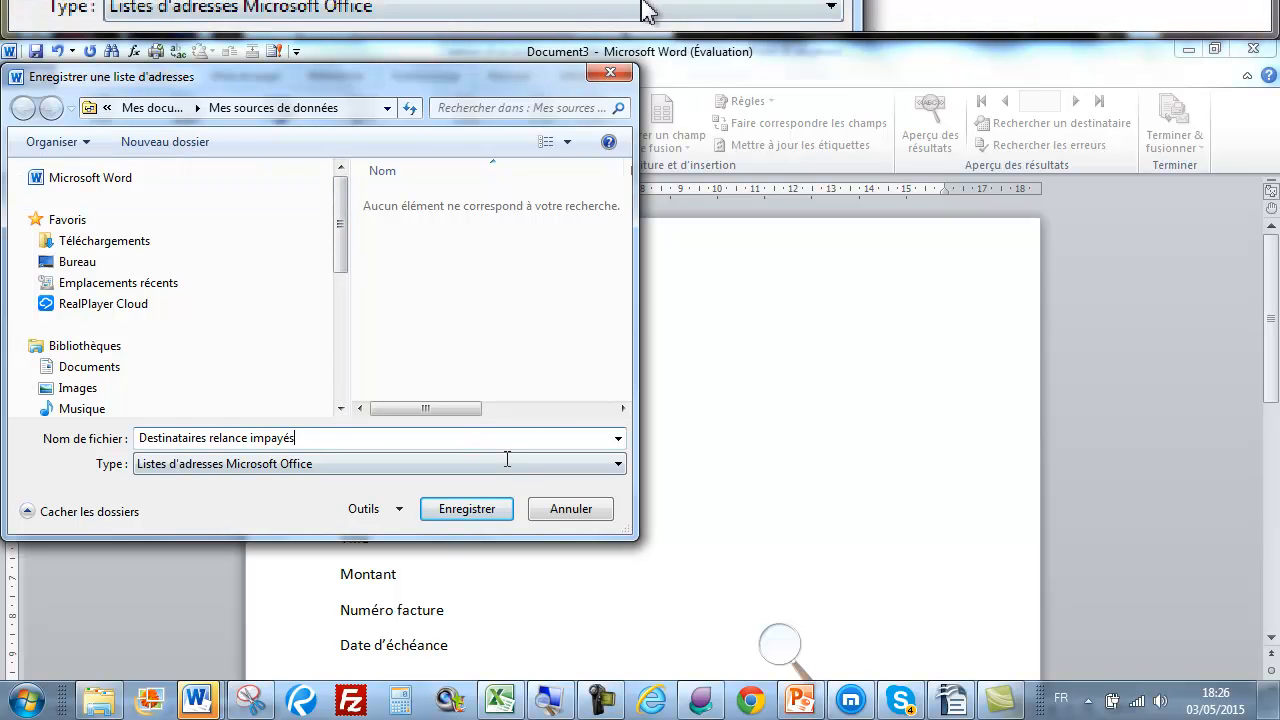
click(468, 508)
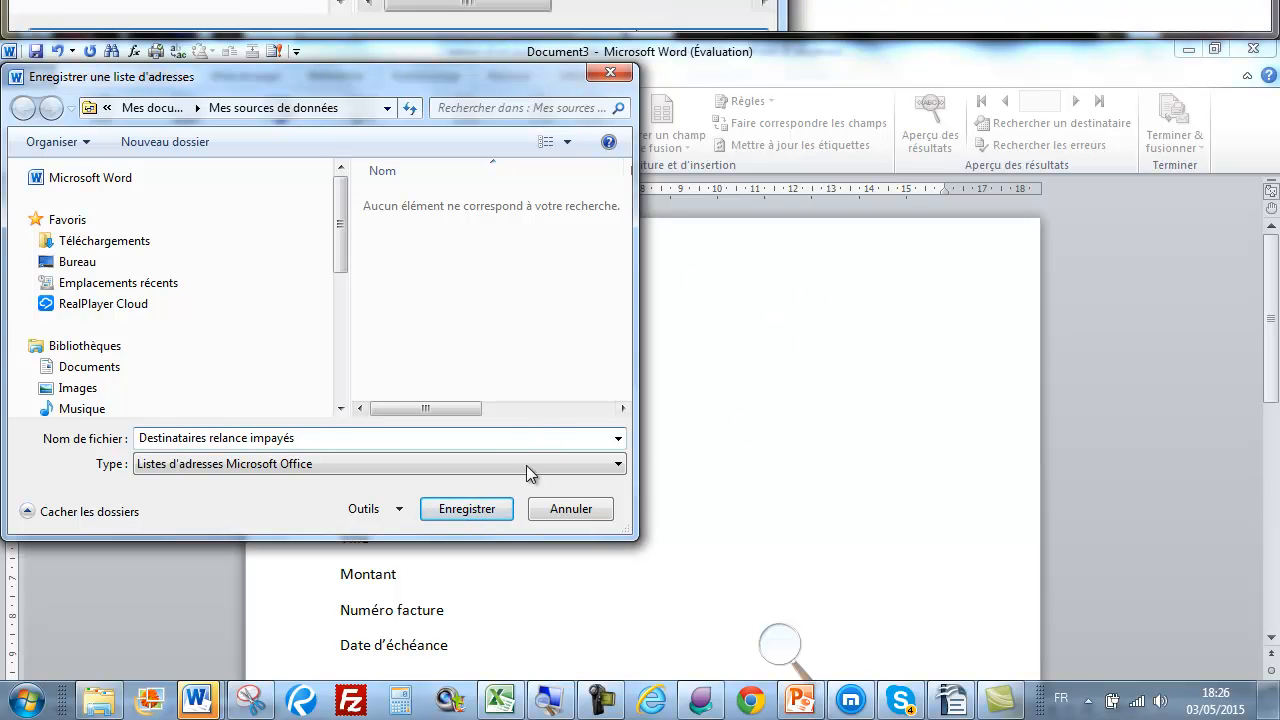
click(479, 509)
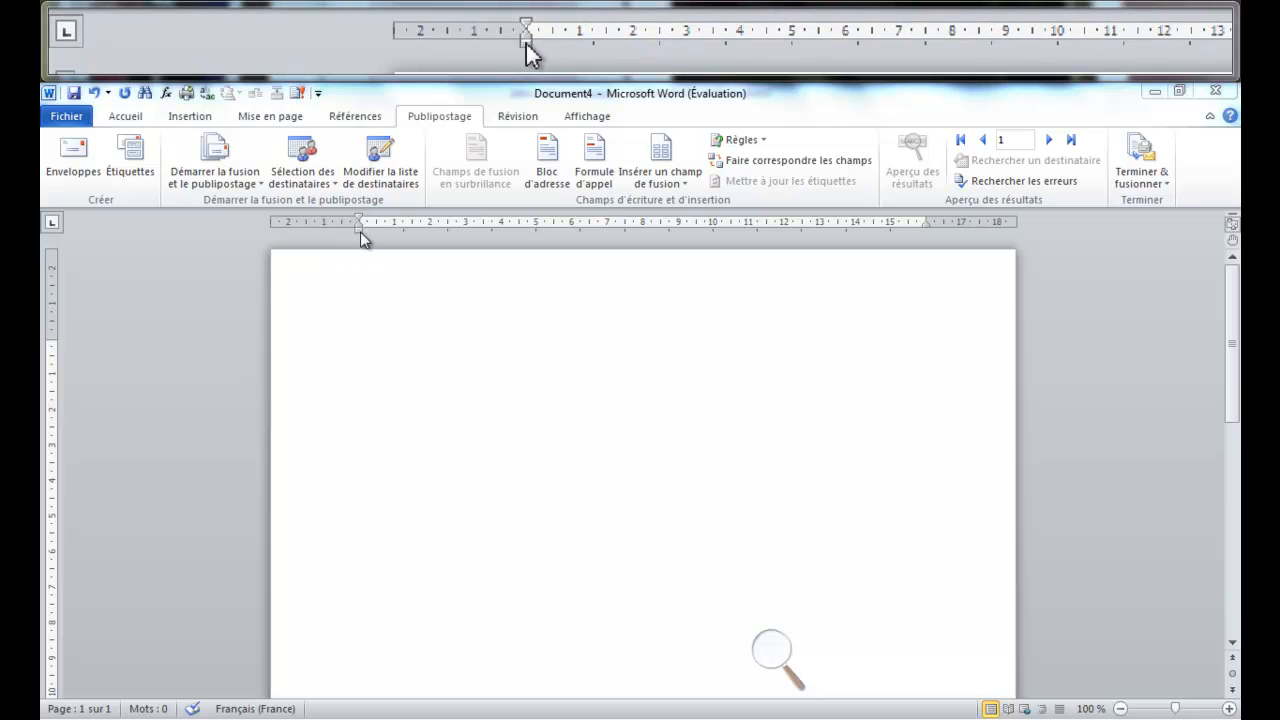
Indent the first line of the letter to 8 cm and insert the address block there after previewing the recipients' addresses.
mouse_move(359, 232)
mouse_down()
mouse_move(642, 232)
mouse_move(647, 200)
mouse_up()
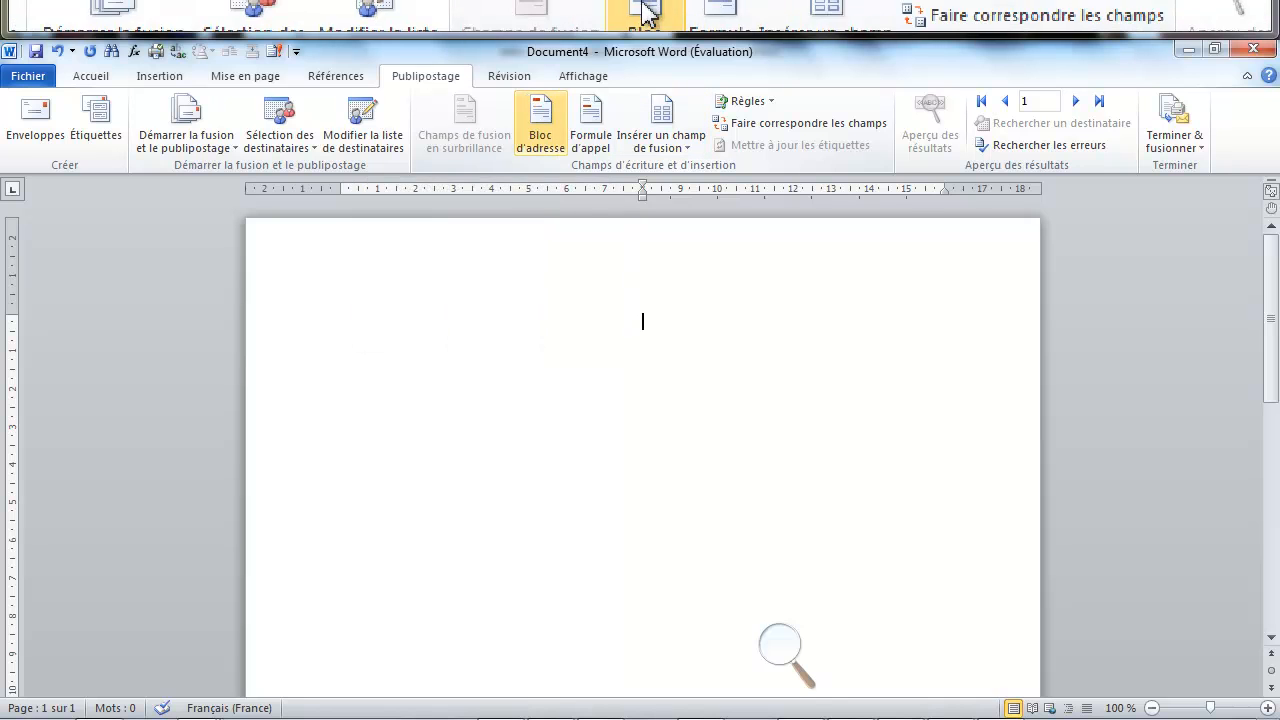
click(540, 118)
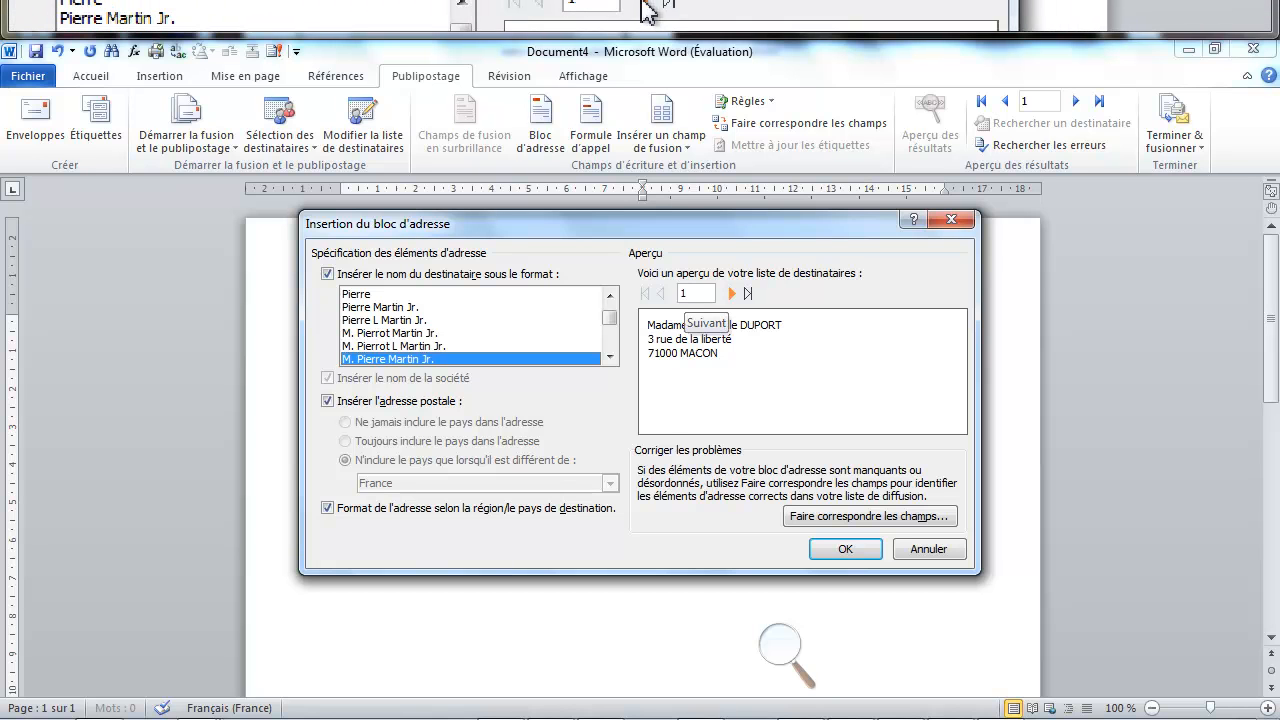
click(732, 293)
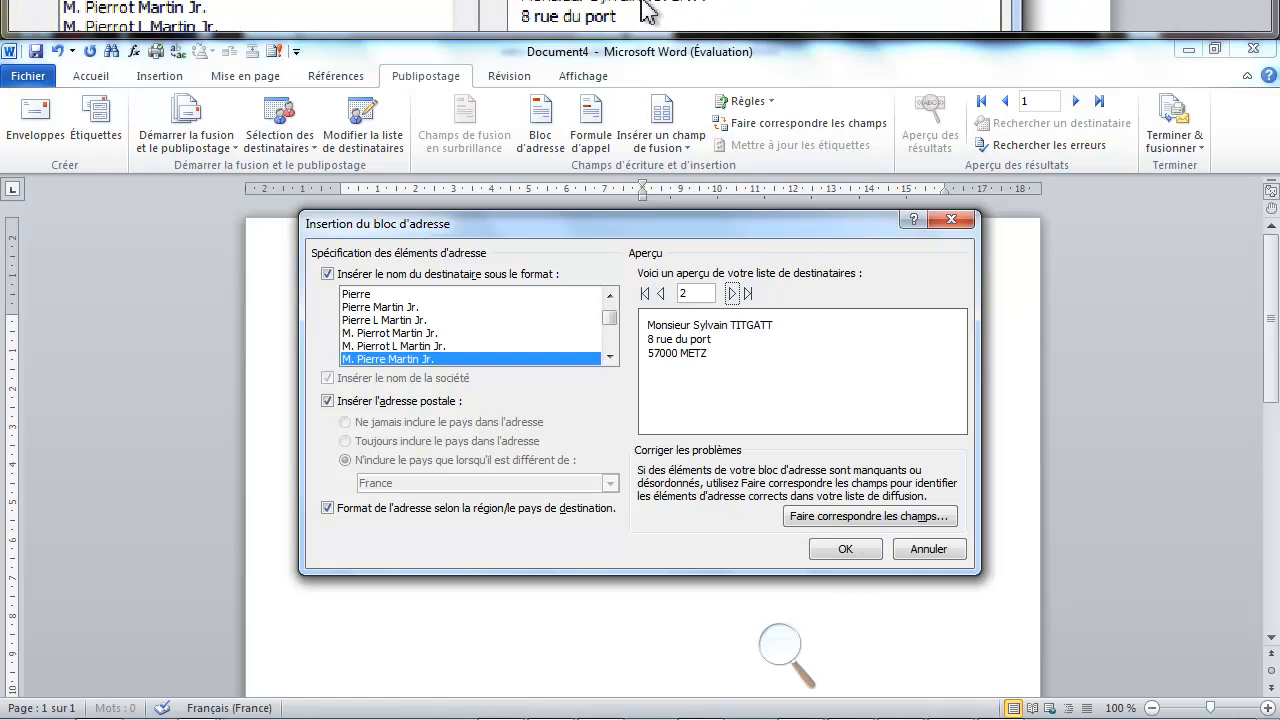
click(732, 293)
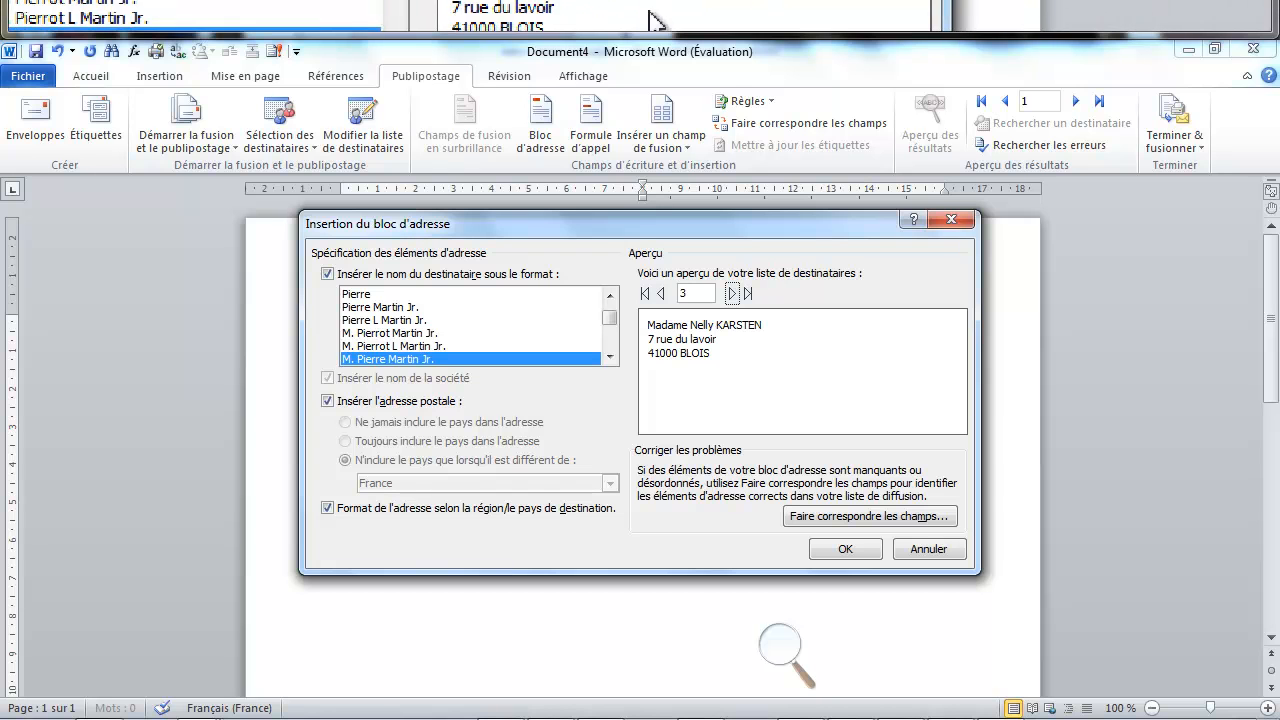
click(845, 549)
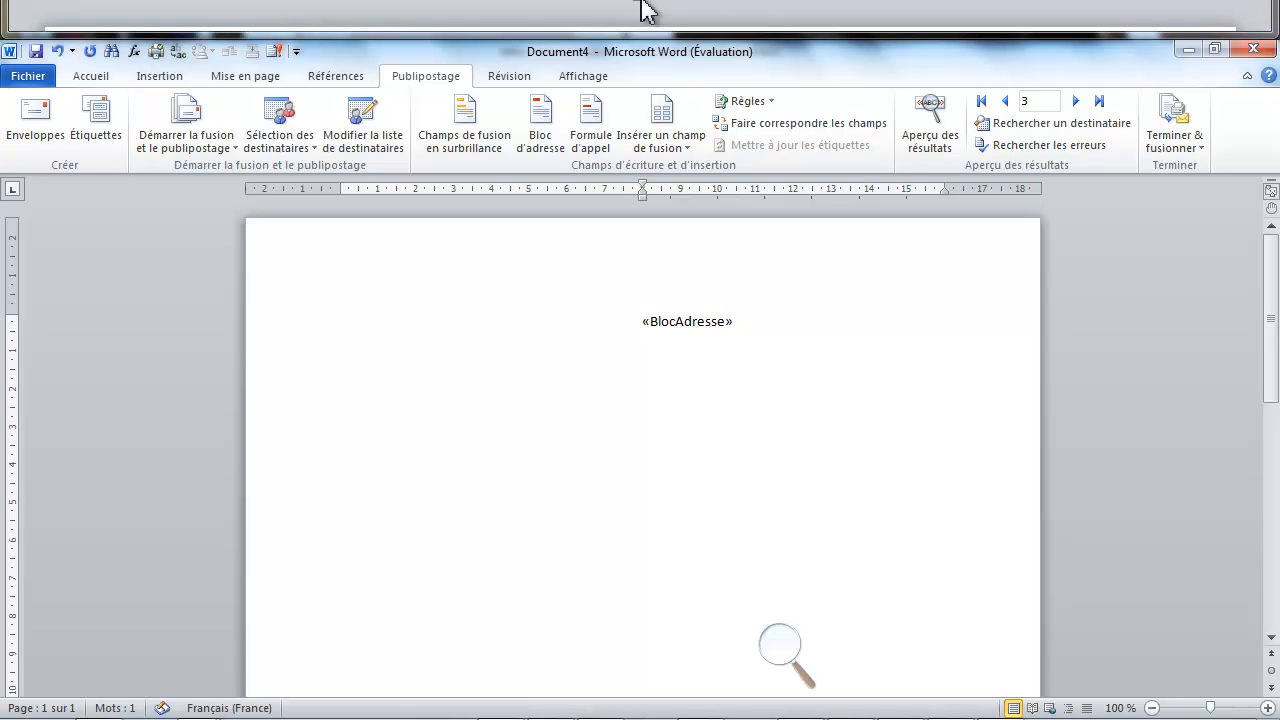
Begin the salutation below the address block with a 1 cm first-line indent, the text "Cher (e)" and the Titre merge field.
mouse_move(642, 192)
mouse_down()
mouse_move(340, 192)
mouse_move(377, 184)
mouse_up()
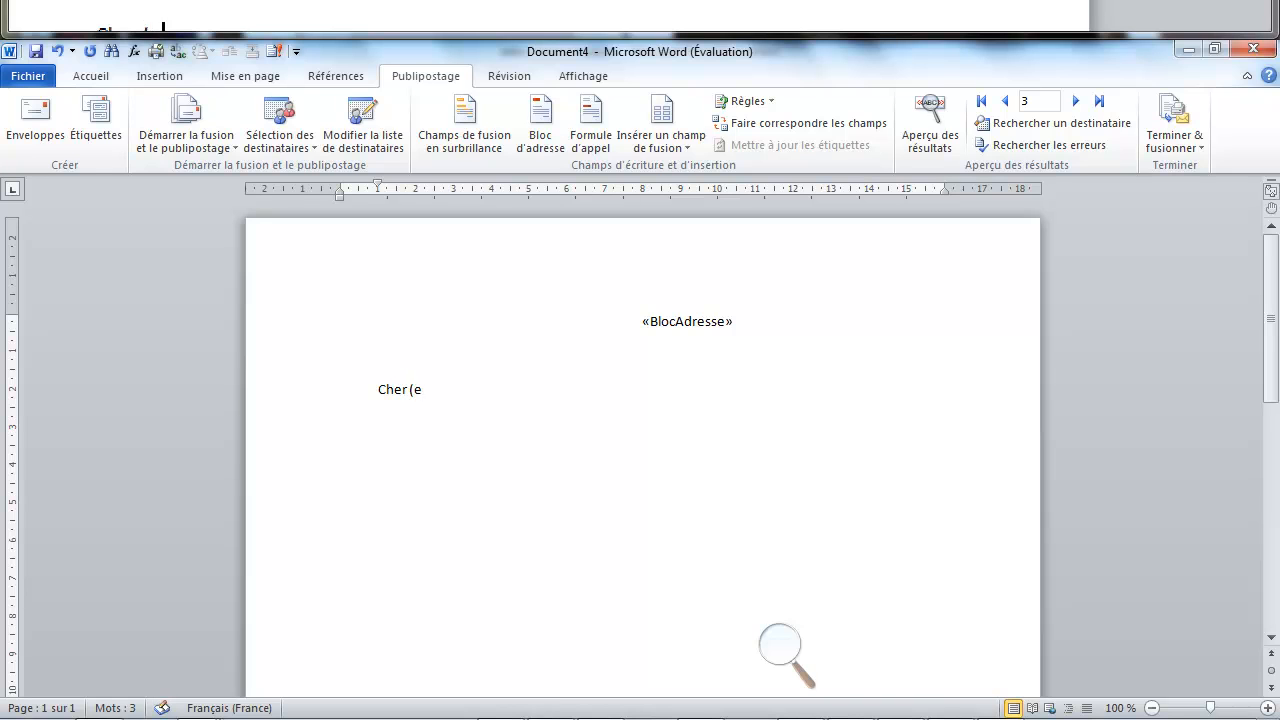
key(ctrl+z)
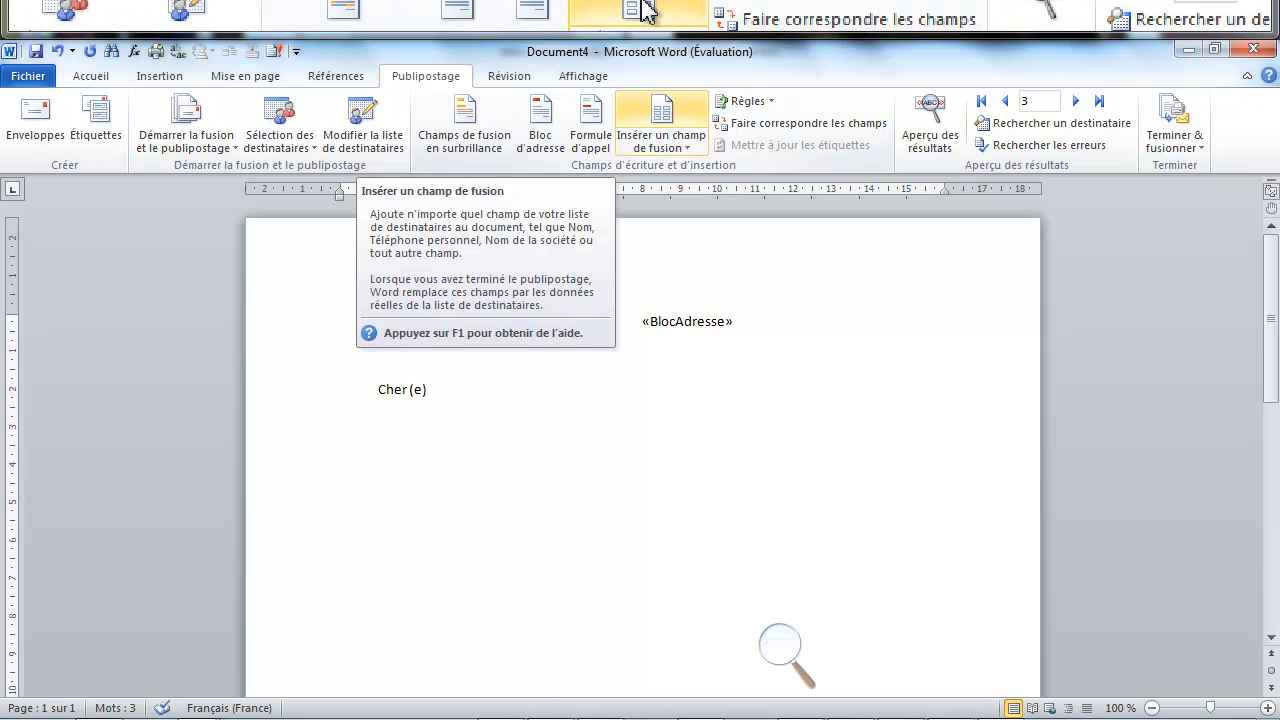
click(663, 110)
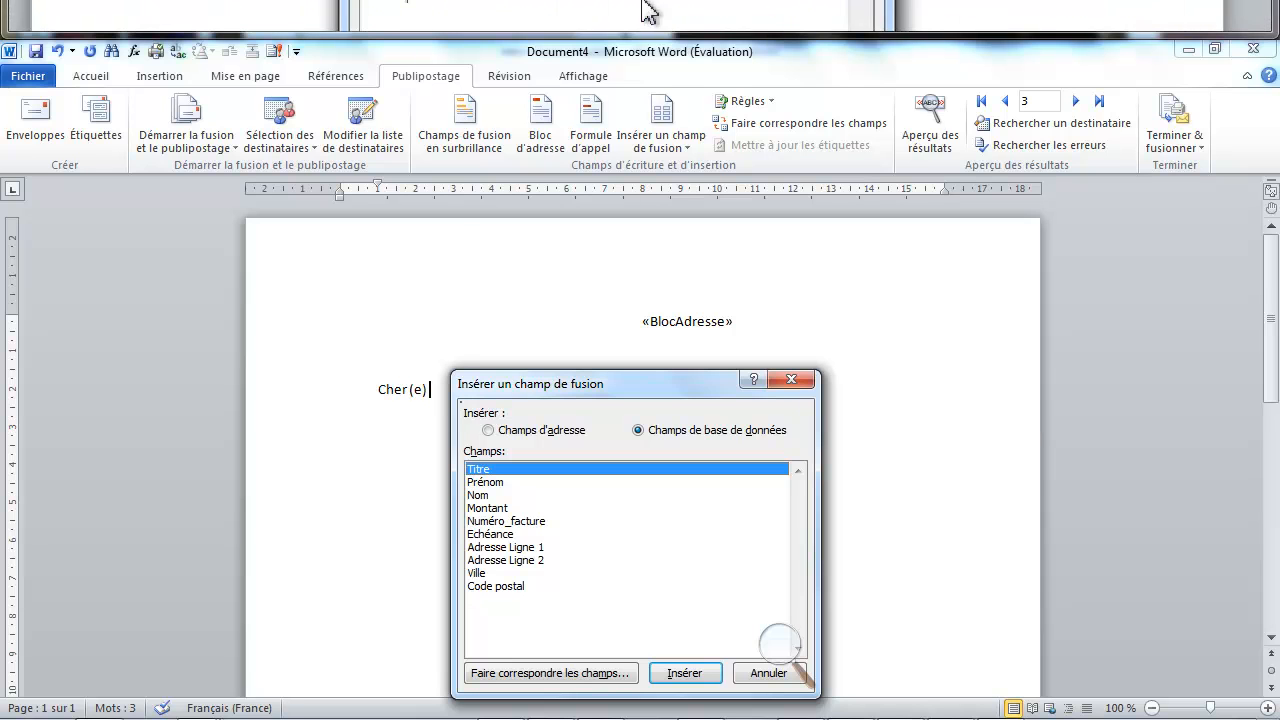
click(684, 672)
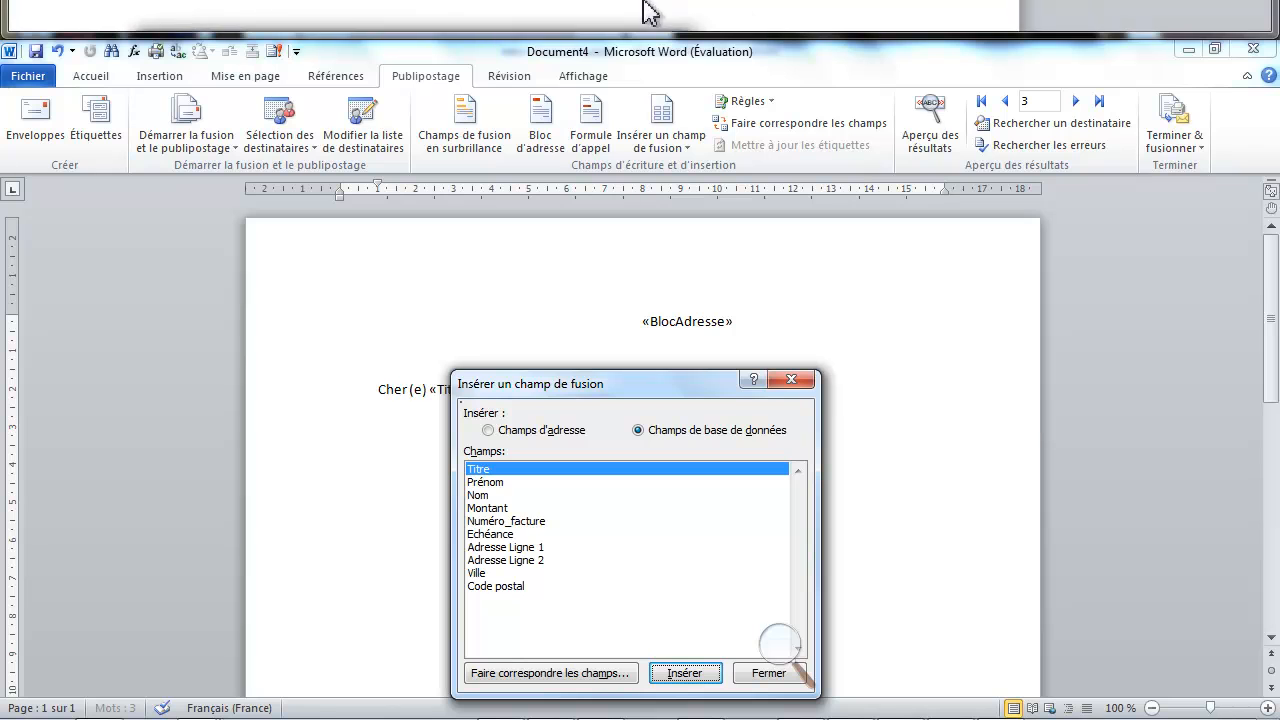
click(768, 672)
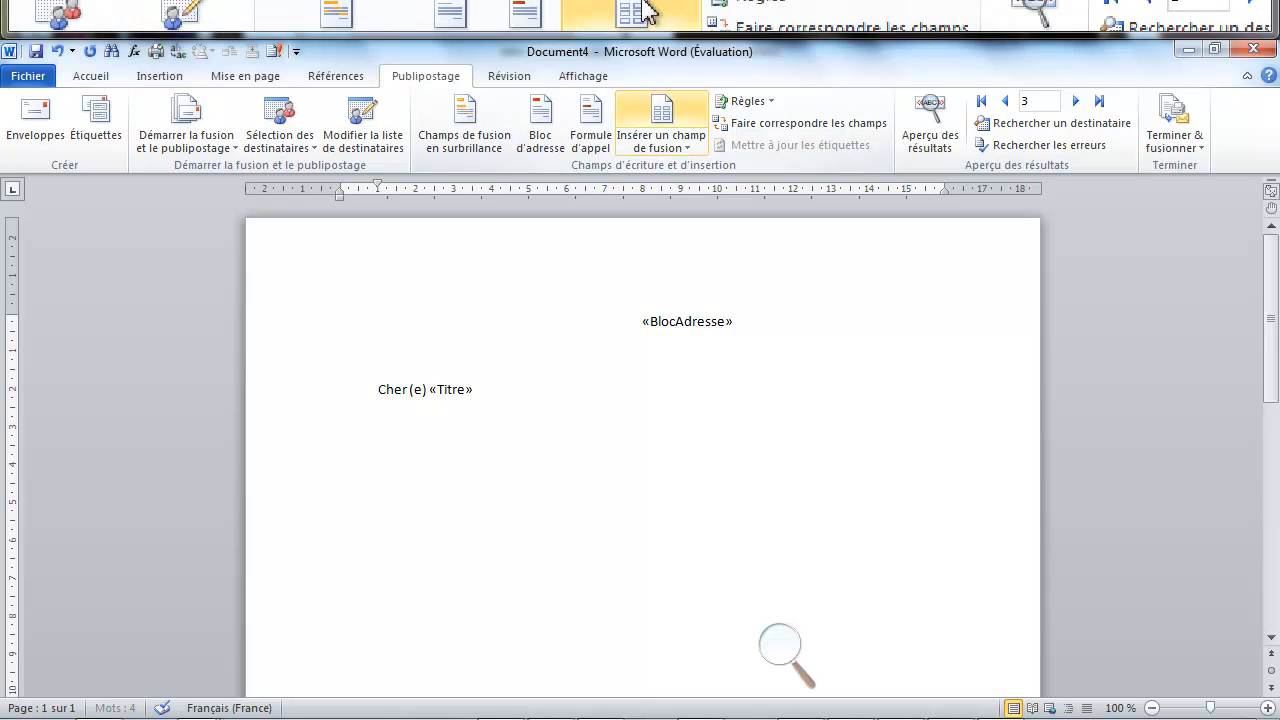
Insert the Nom merge field after the Titre field in the salutation.
click(665, 112)
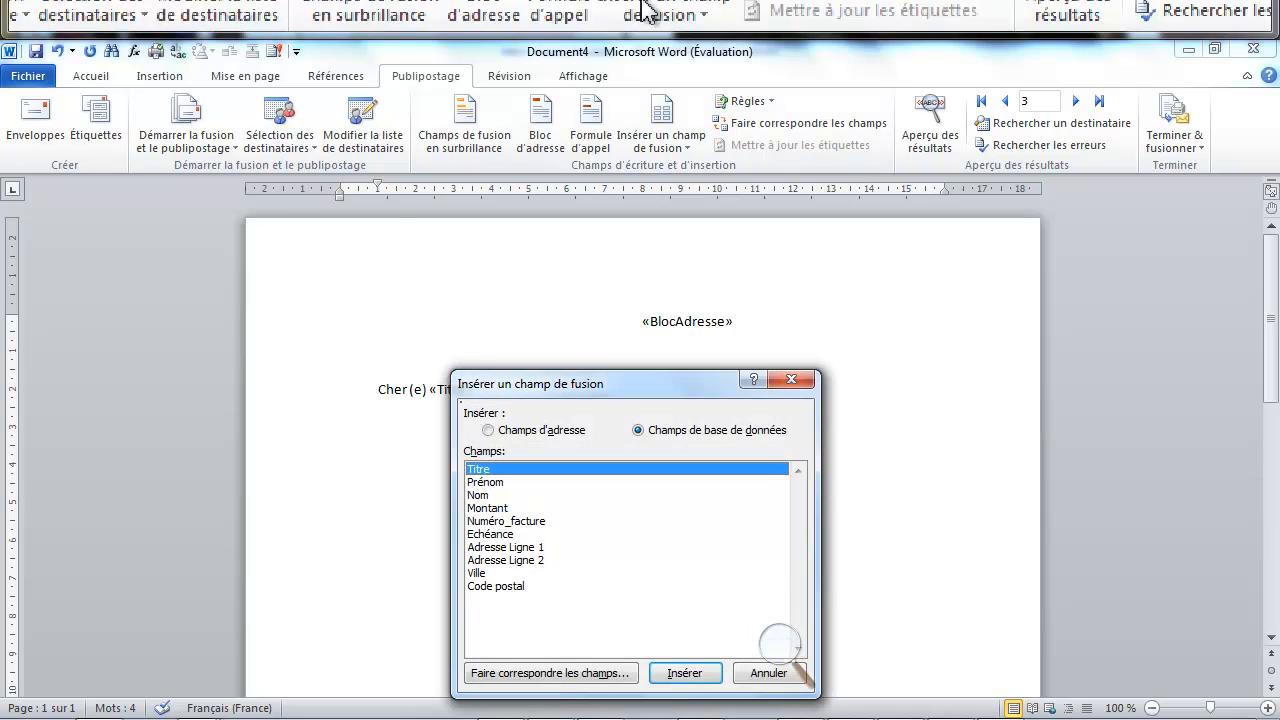
click(476, 495)
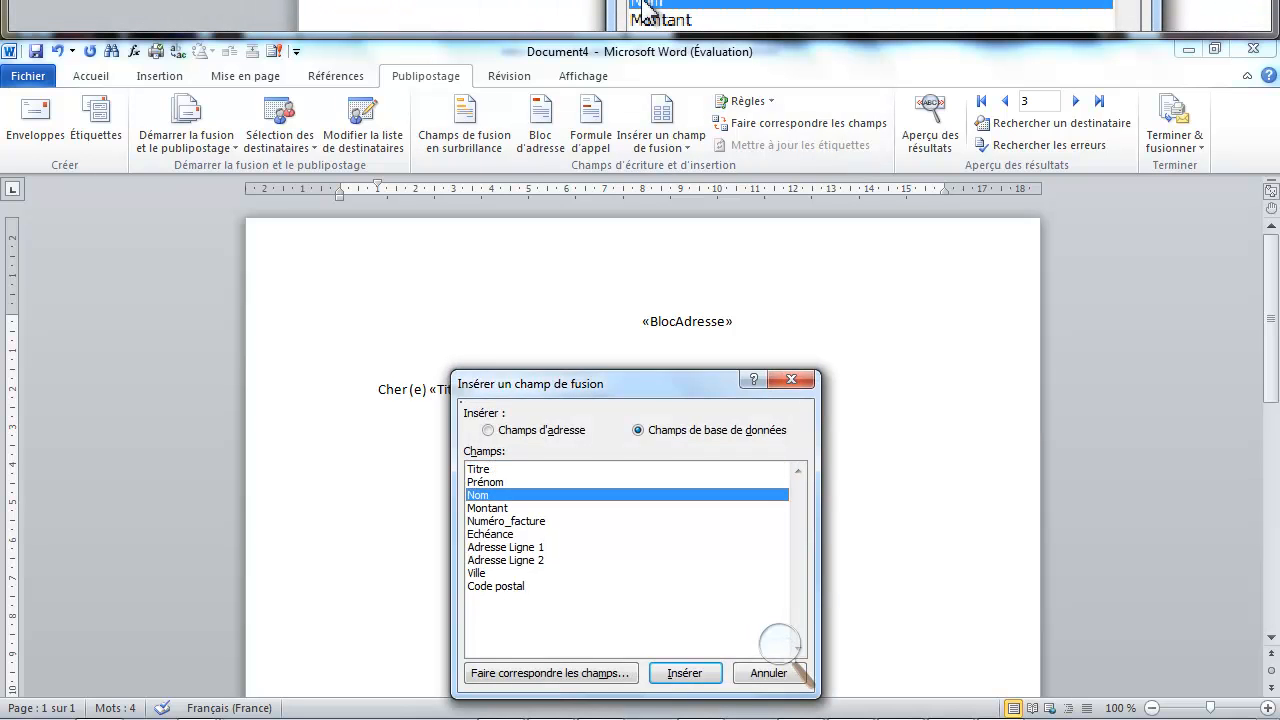
click(684, 672)
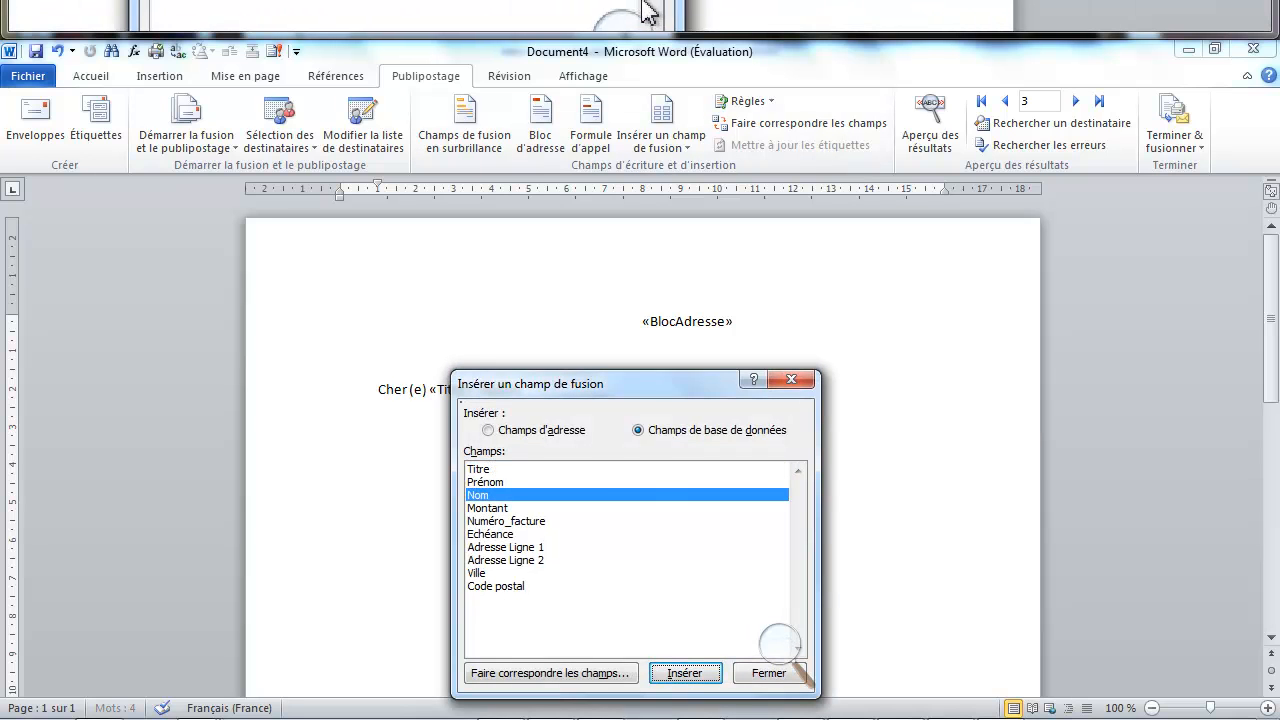
click(768, 672)
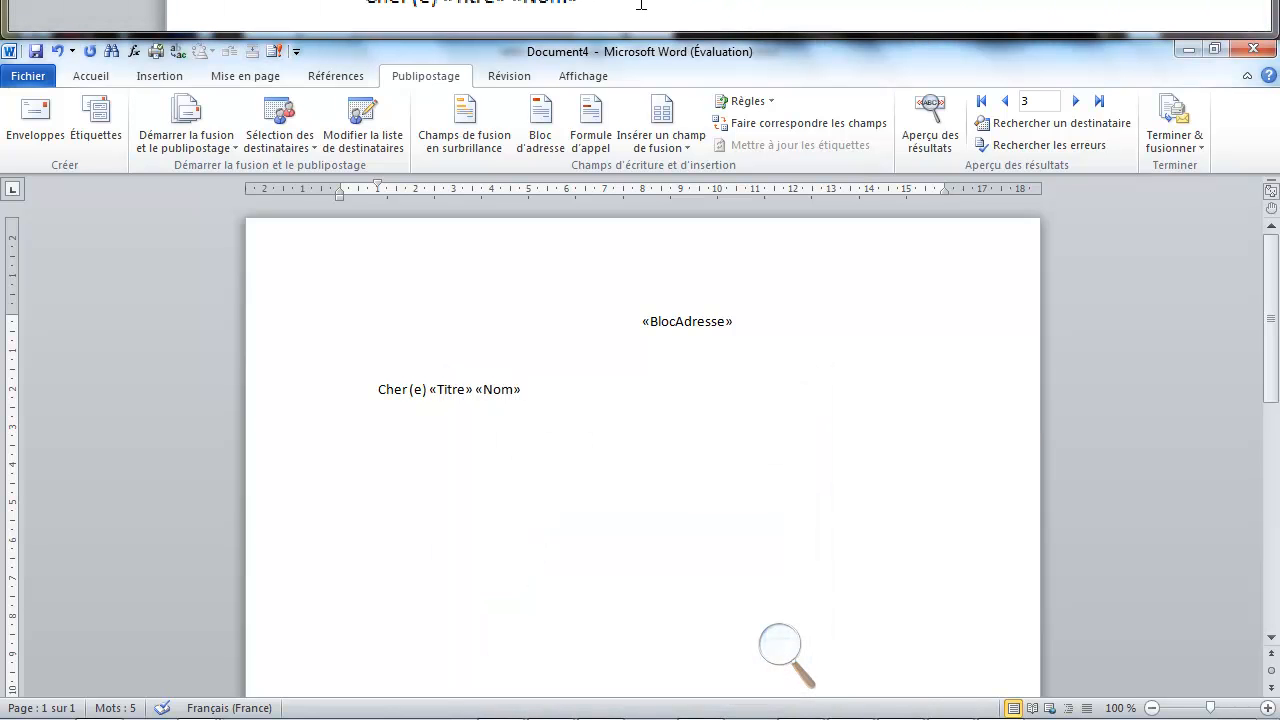
Write "Sauf erreur de notre part, vous nous restez redevables de la somme de" in a new paragraph, followed by the Montant merge field.
key(Return)
text(Sauf erreur de notre part, vous nous restez redevables de la somme de)
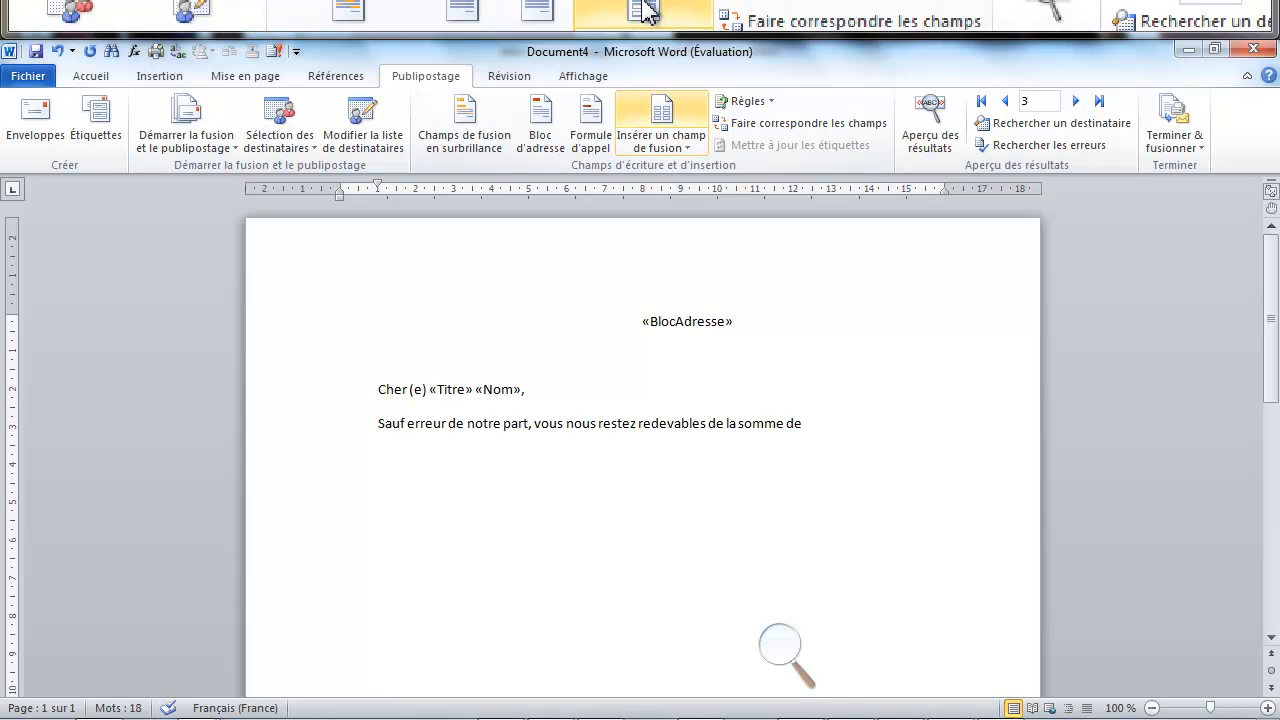
click(661, 116)
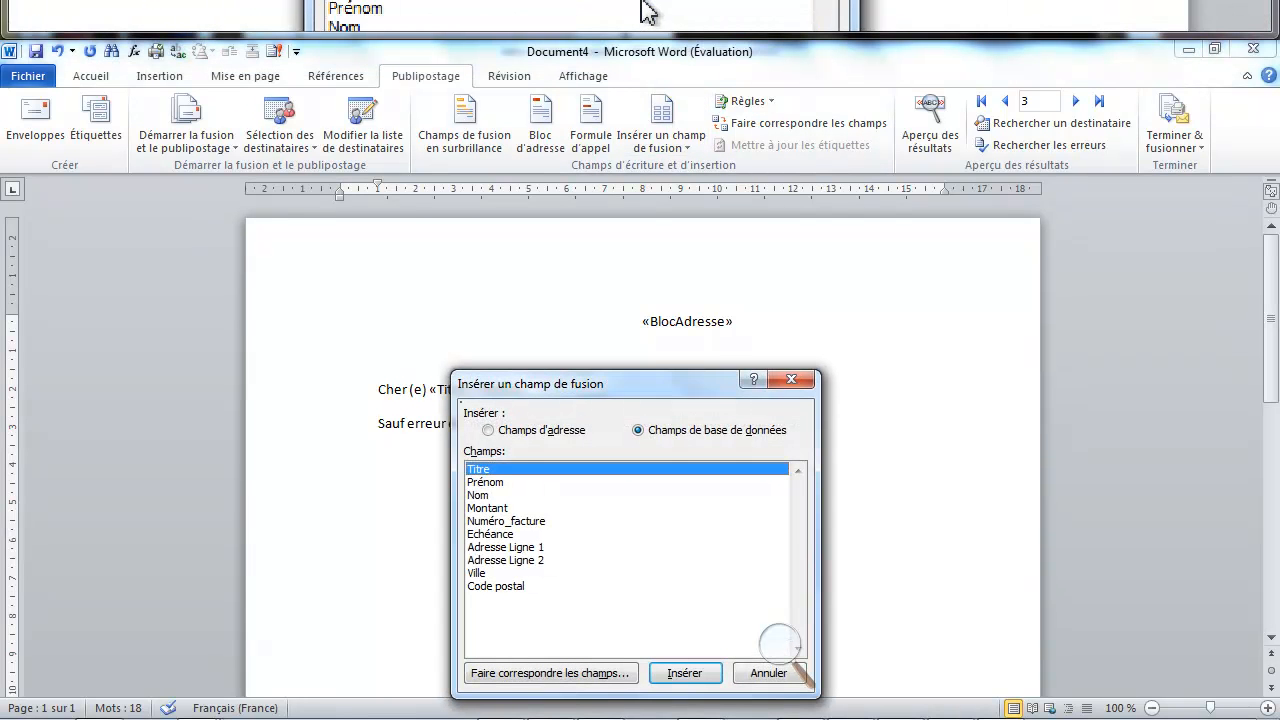
click(490, 508)
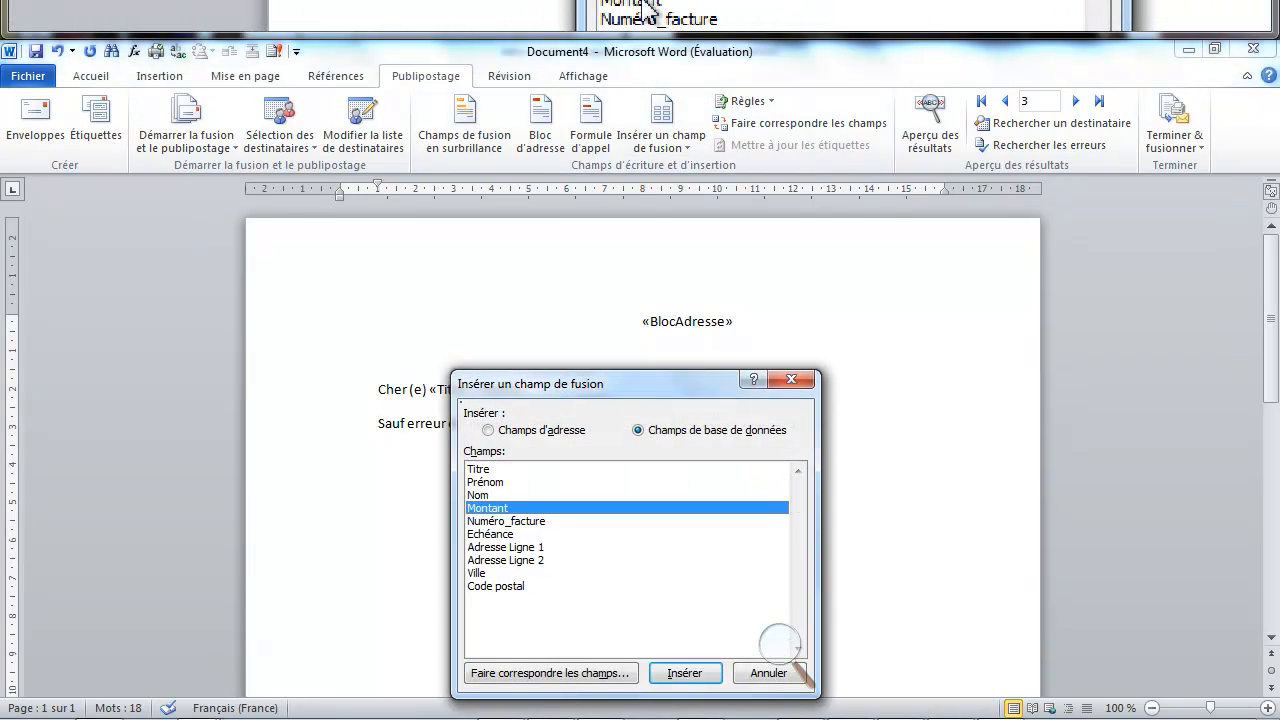
click(685, 672)
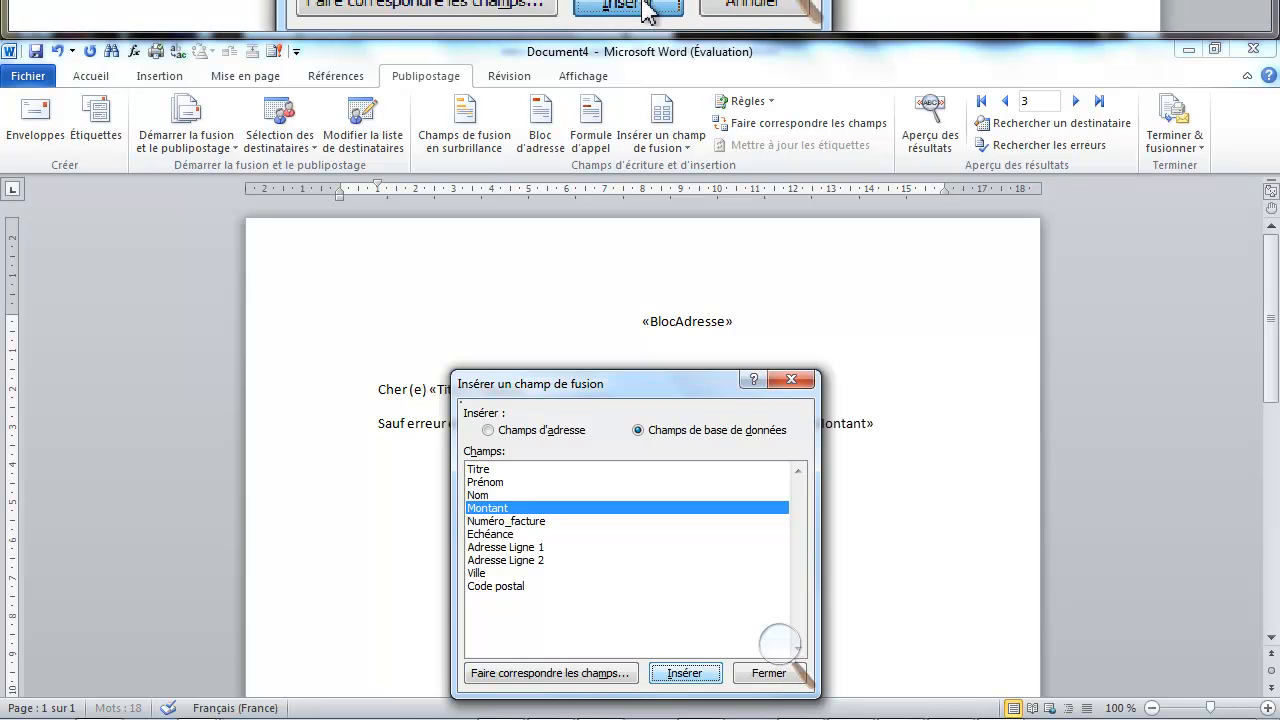
click(760, 672)
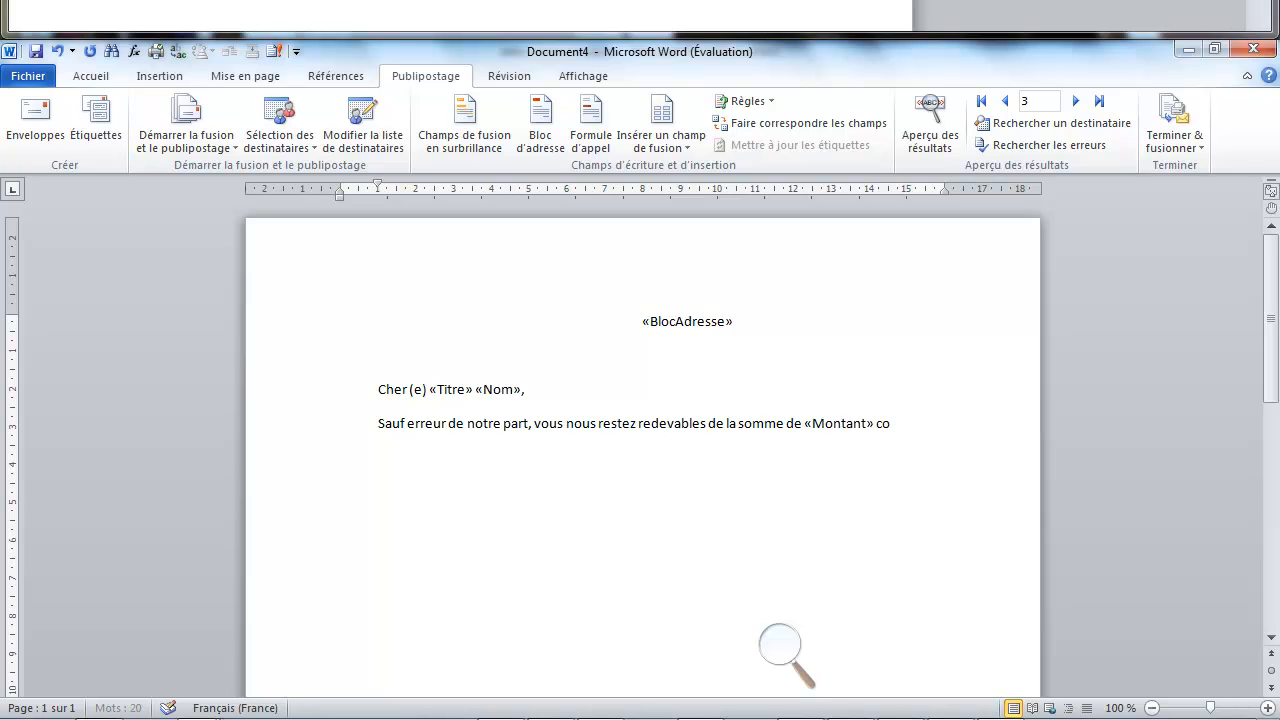
Continue the sentence after the Montant field with "correspondant à la facture numéro" and the Numéro_facture merge field.
text(correspondant à la facture numéro)
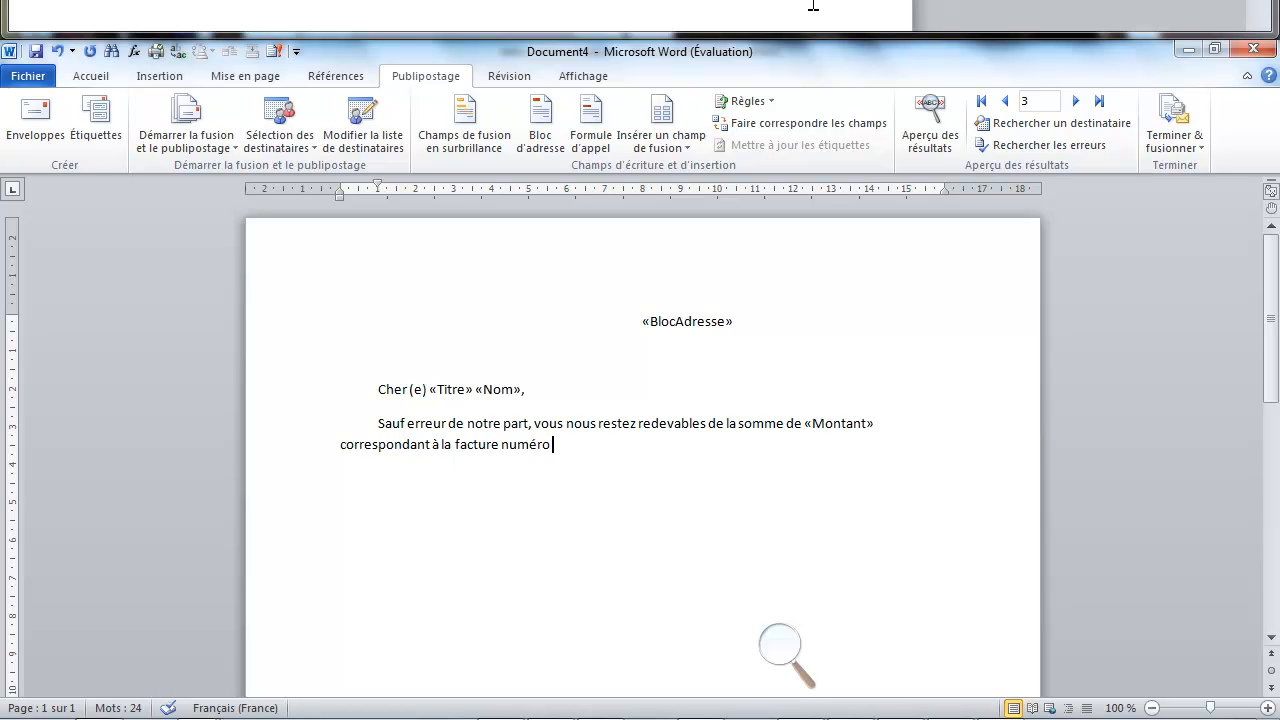
click(676, 146)
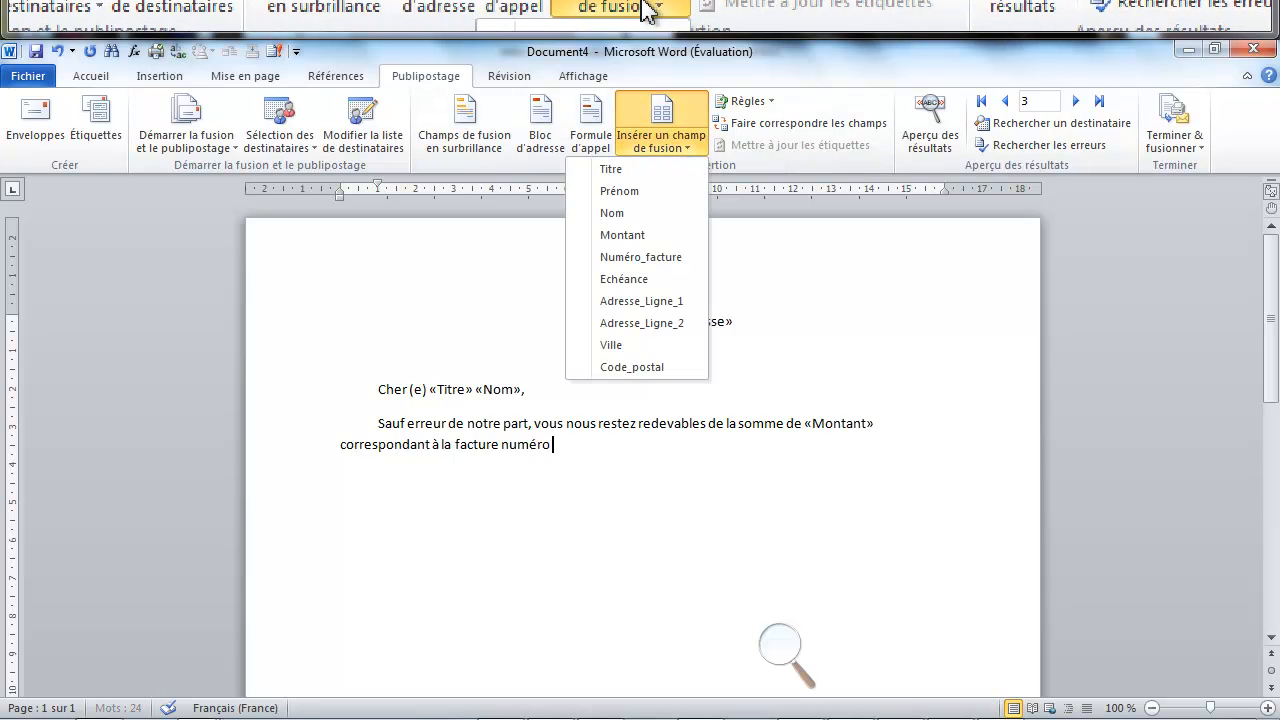
click(641, 257)
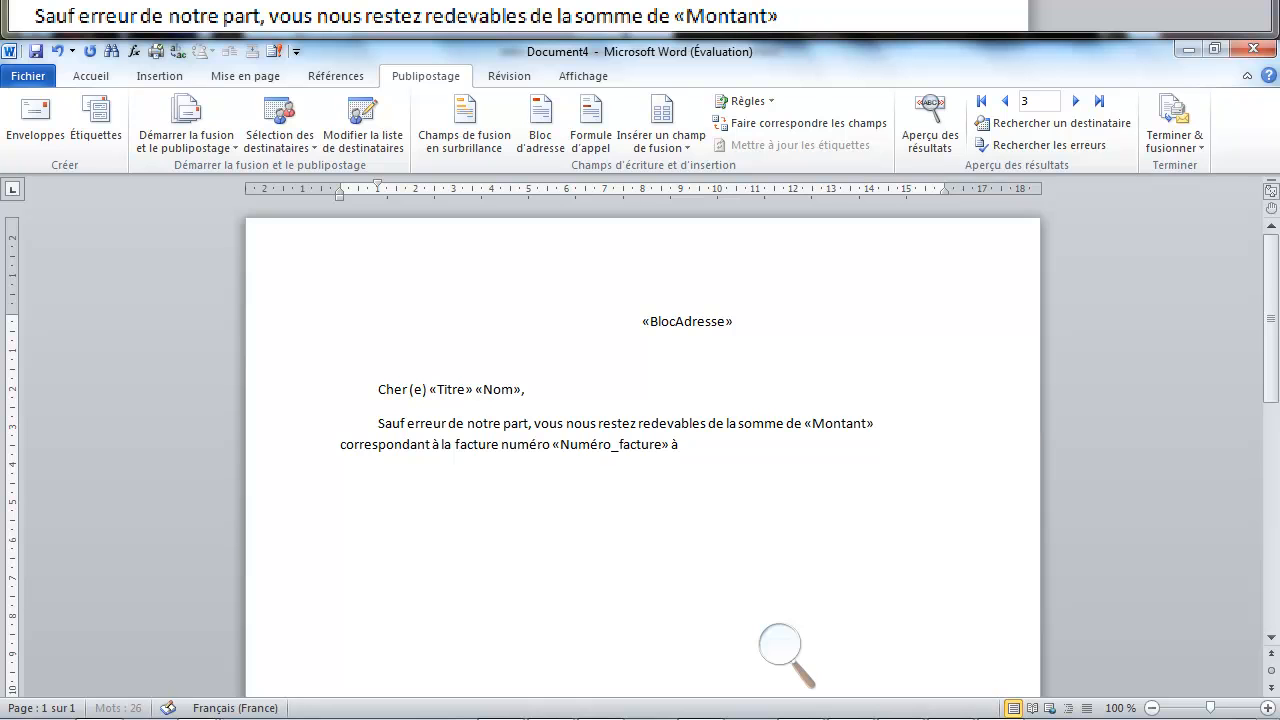
Complete the sentence with "à échéance le" and the Echéance merge field, and start a new paragraph.
text(à échéance le)
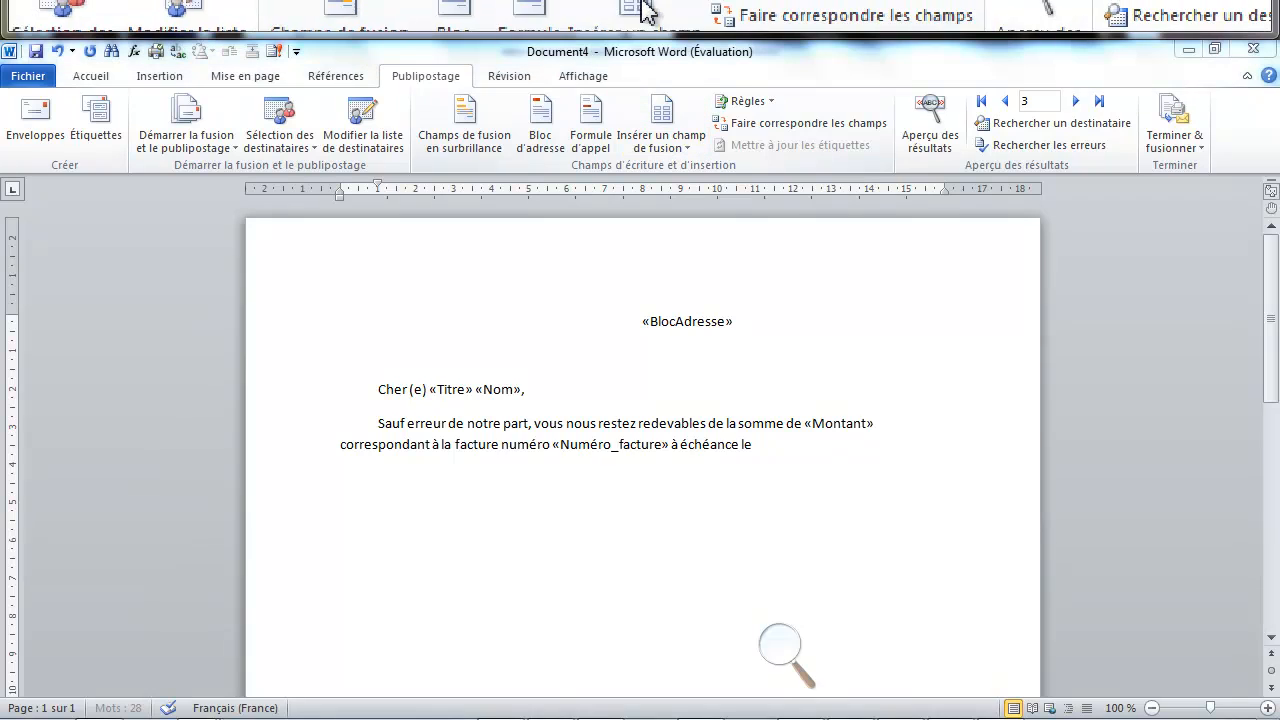
click(664, 112)
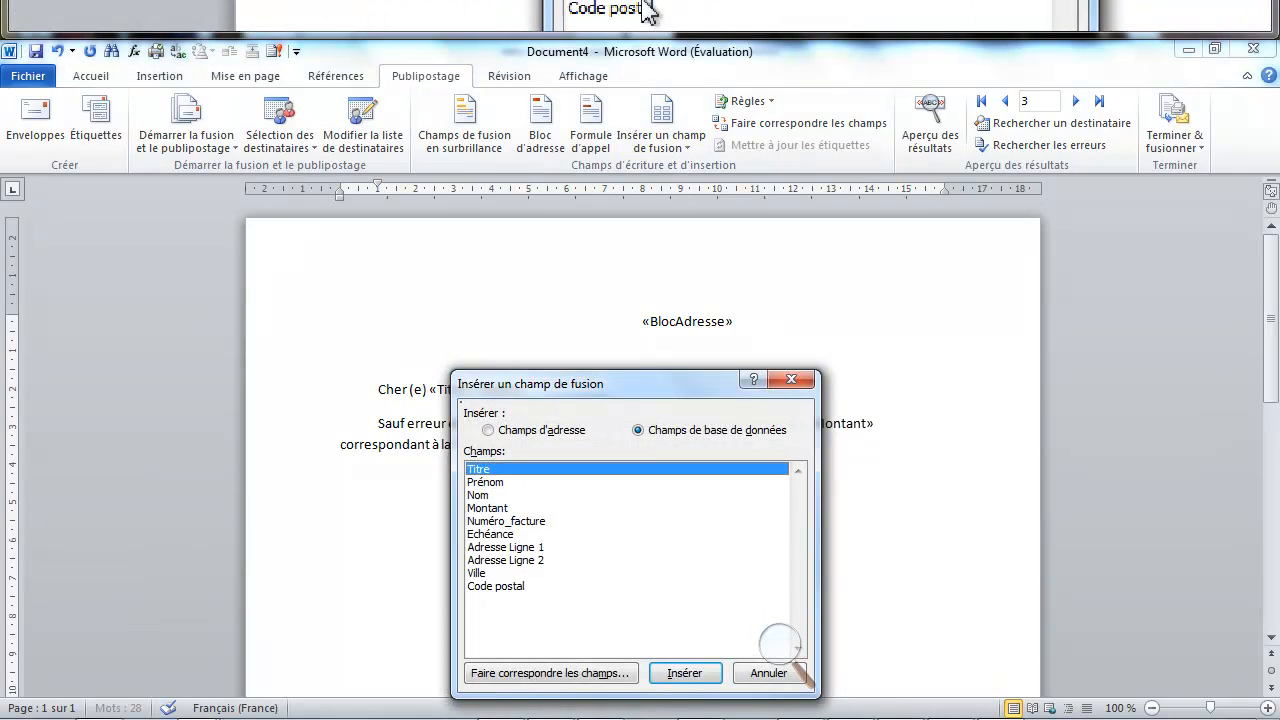
click(530, 535)
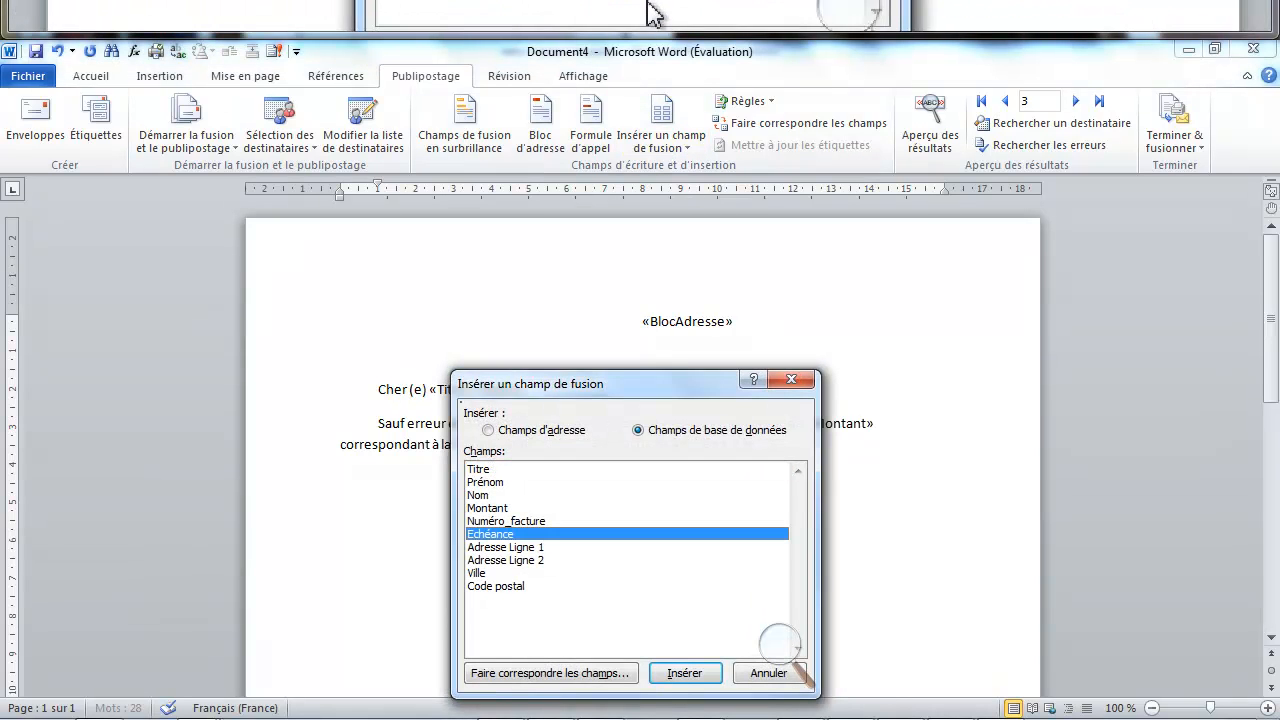
click(684, 672)
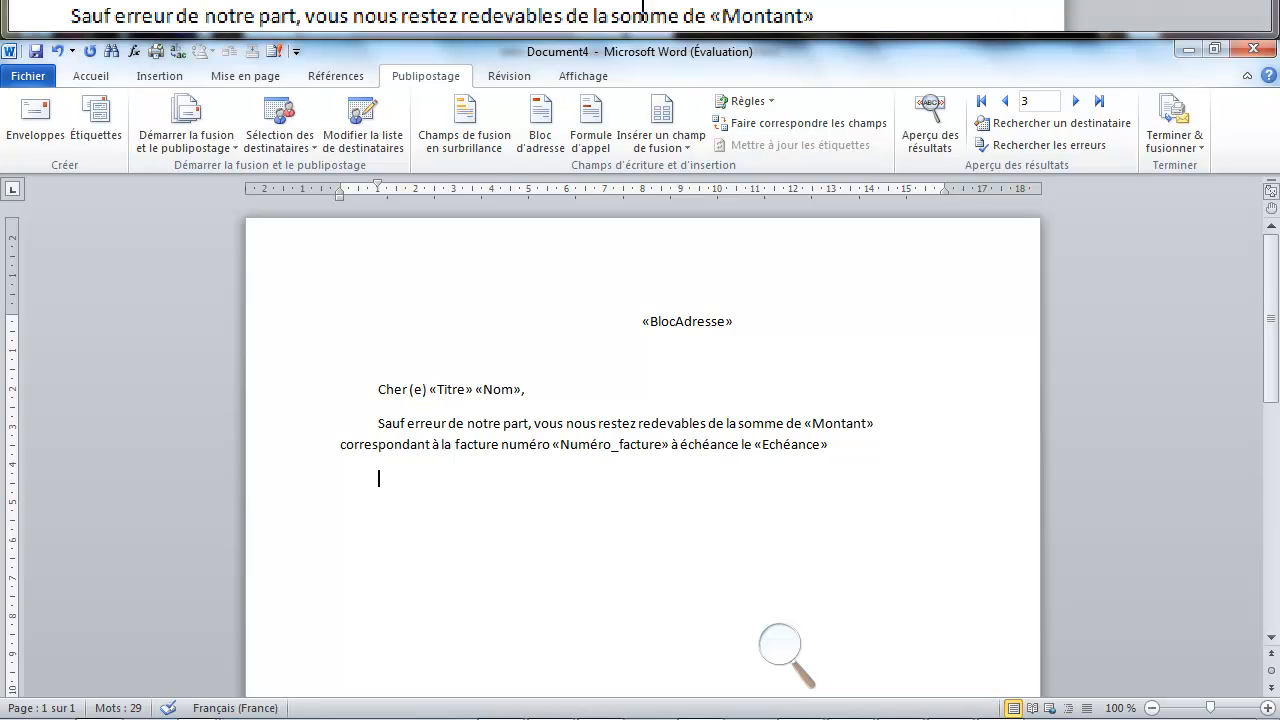
key(Return)
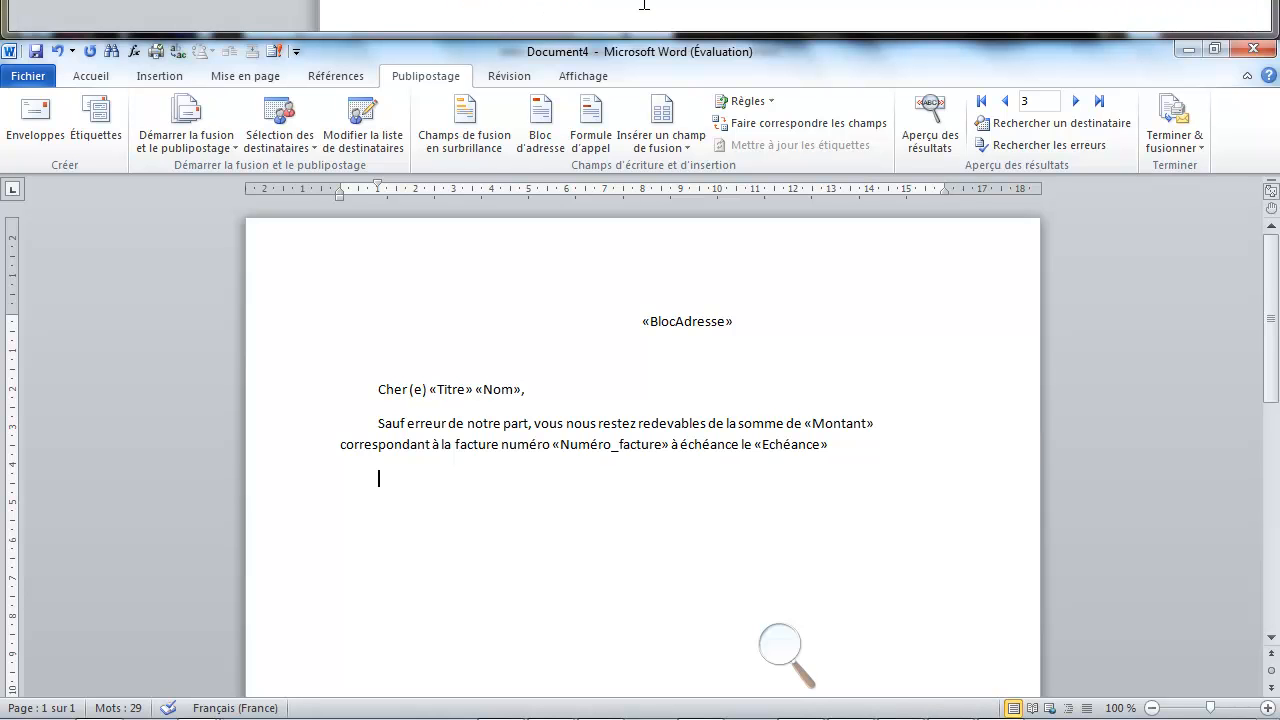
Save the letter as a Word document named "lettre relance impayés" in the Documents library.
click(44, 79)
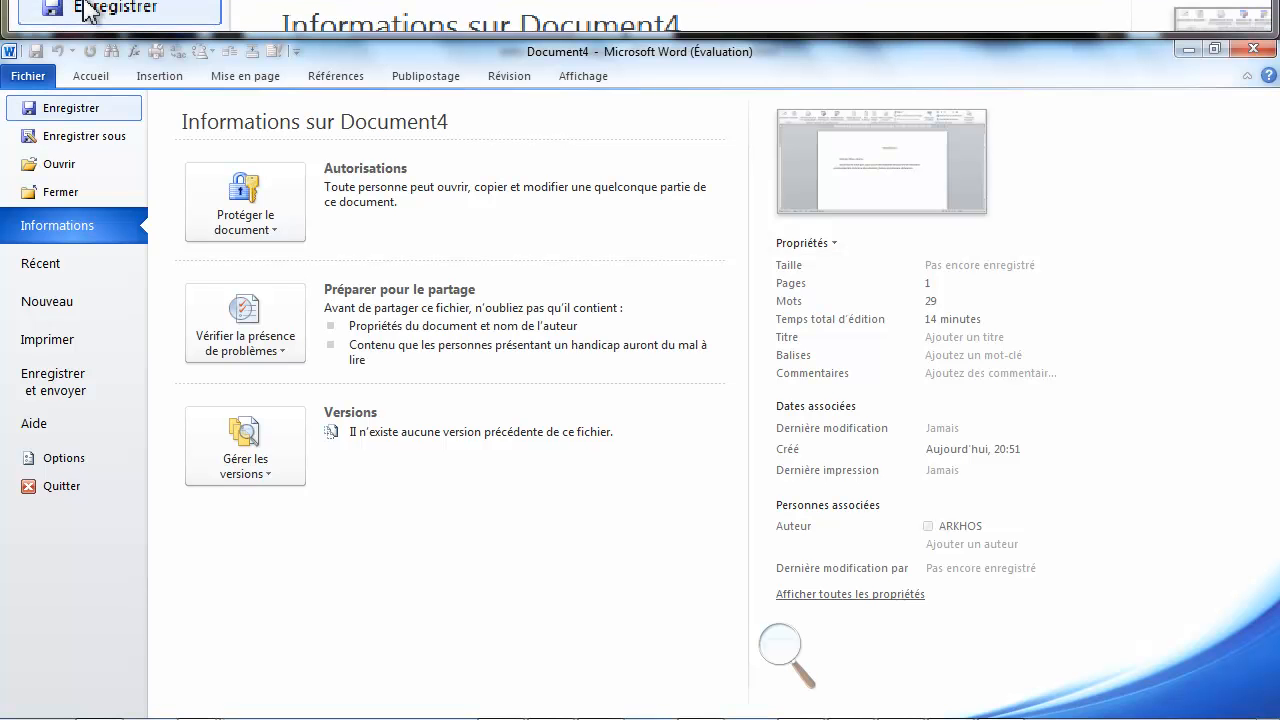
click(52, 137)
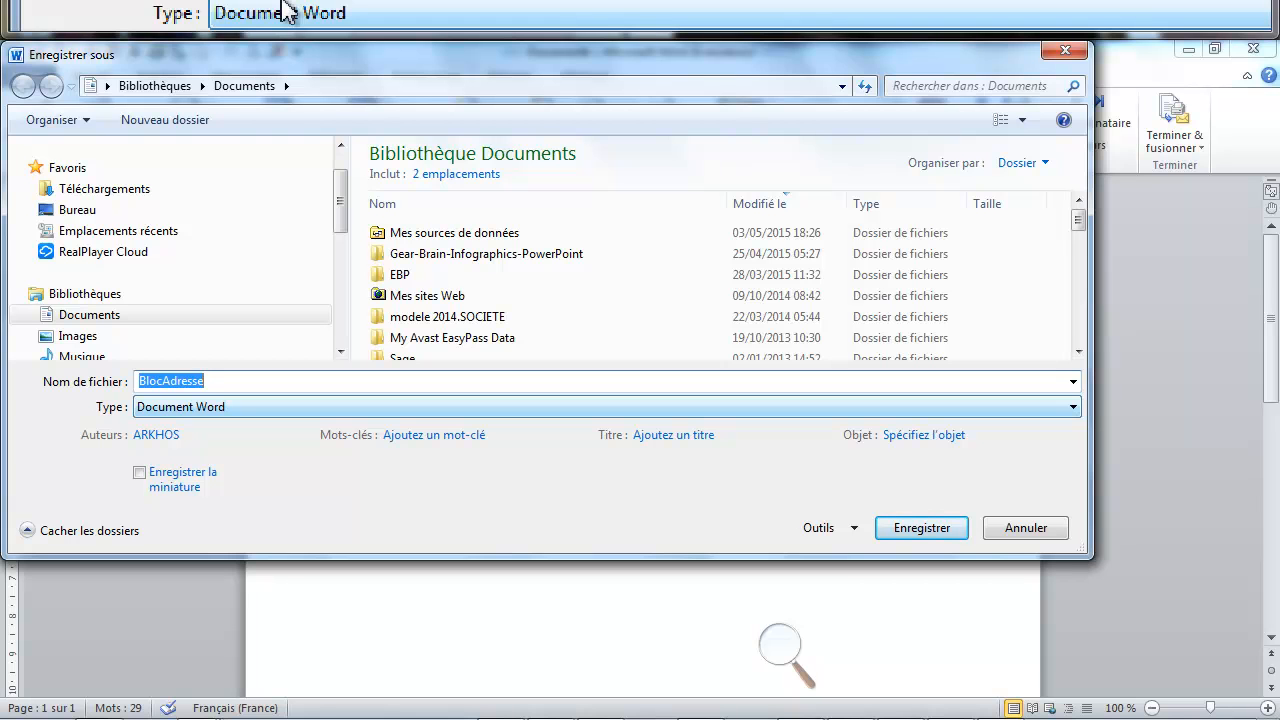
text(lettre relance)
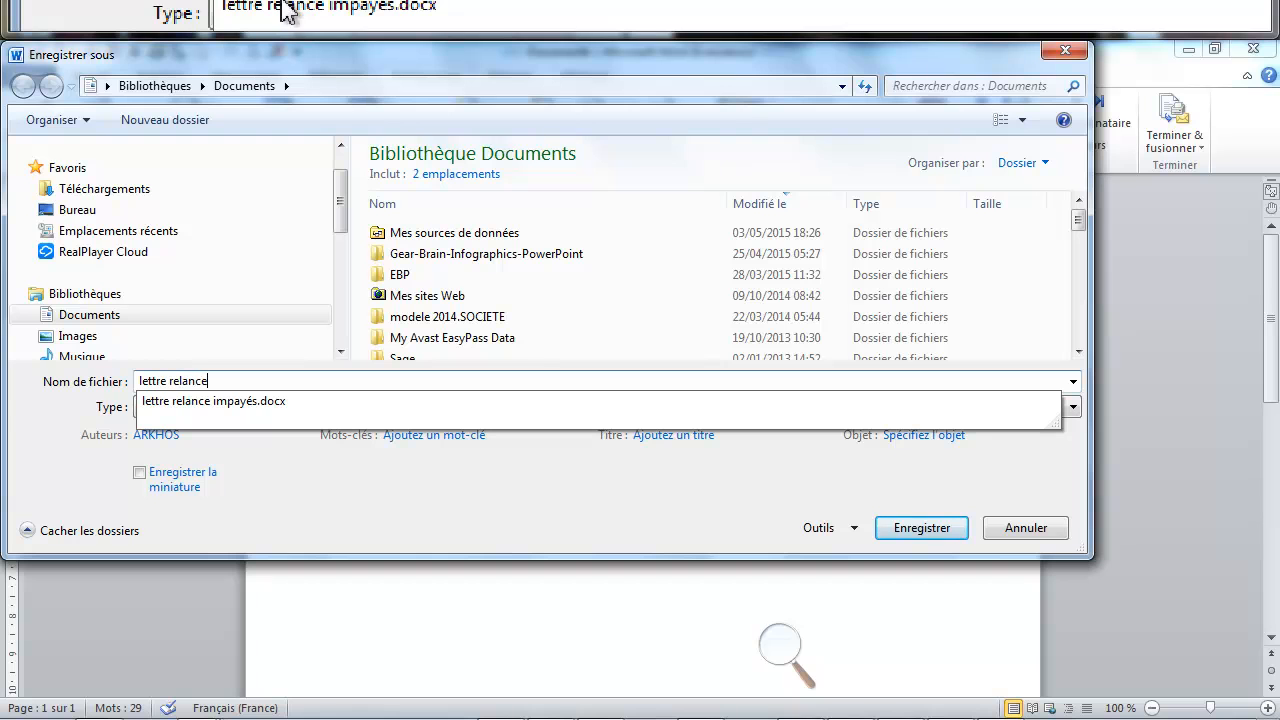
text( impayé)
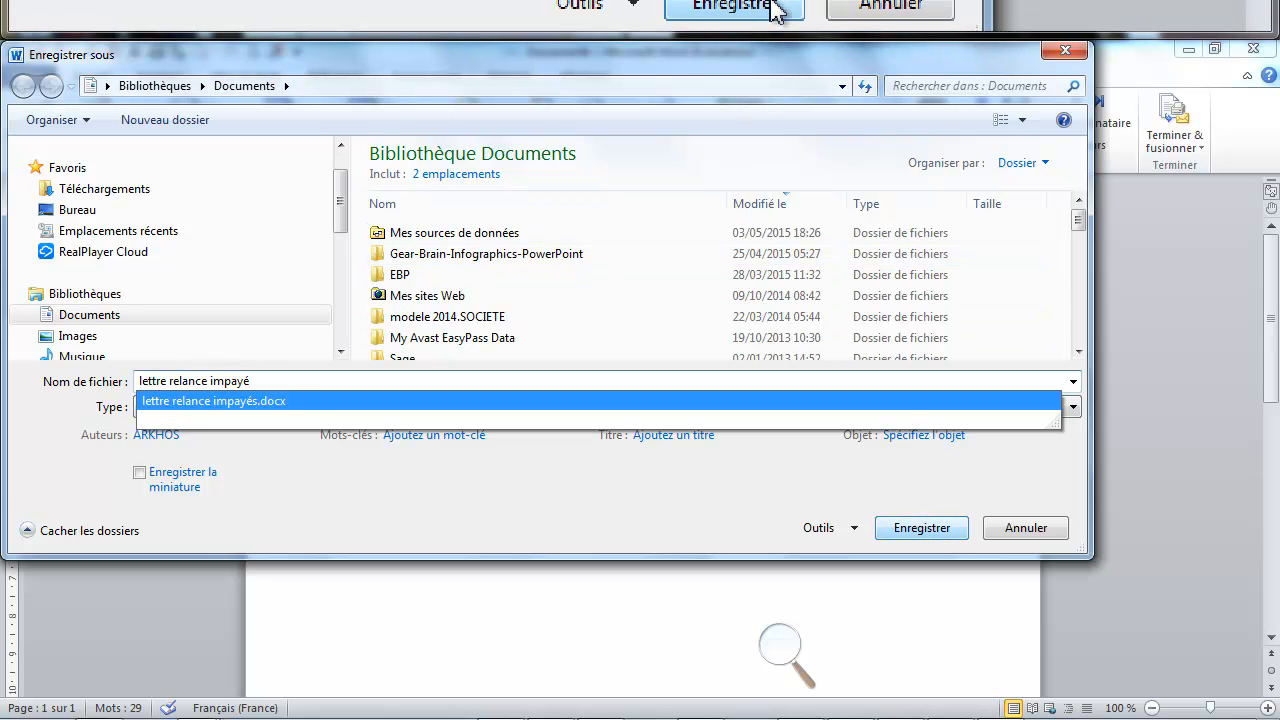
click(922, 527)
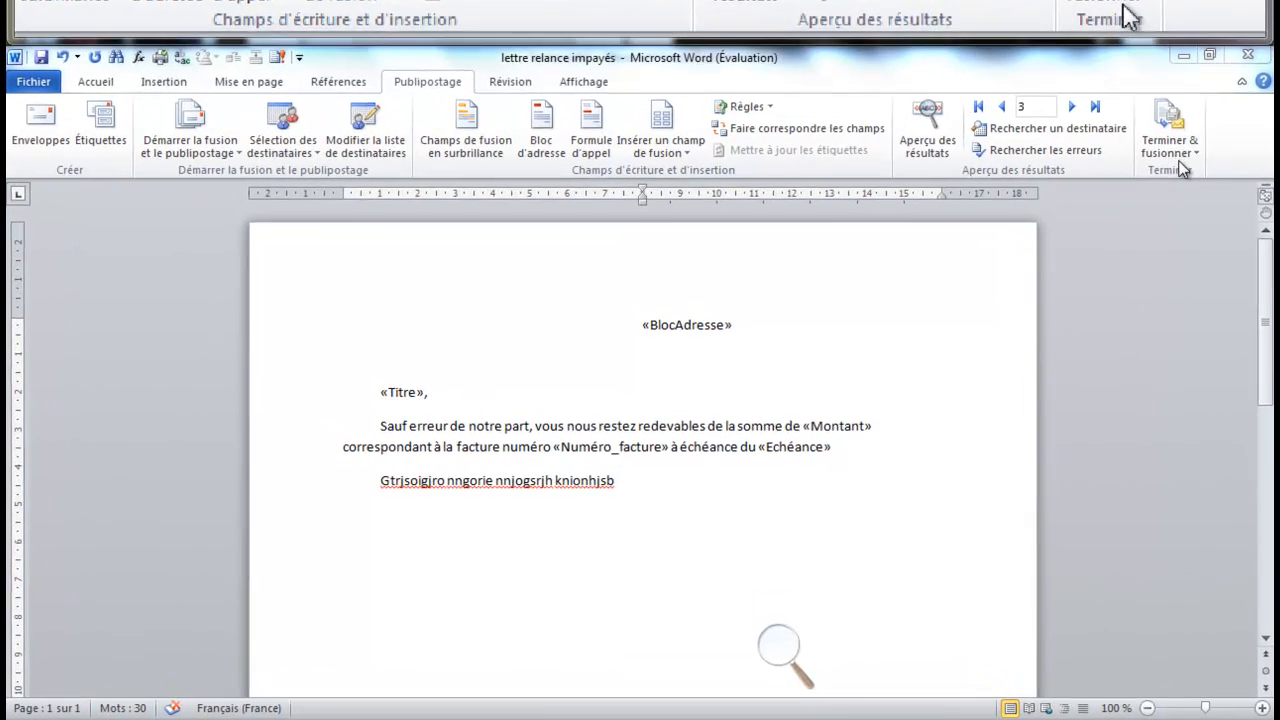
Merge all records into a new document of individually editable letters and review the first three merged letters.
click(1173, 115)
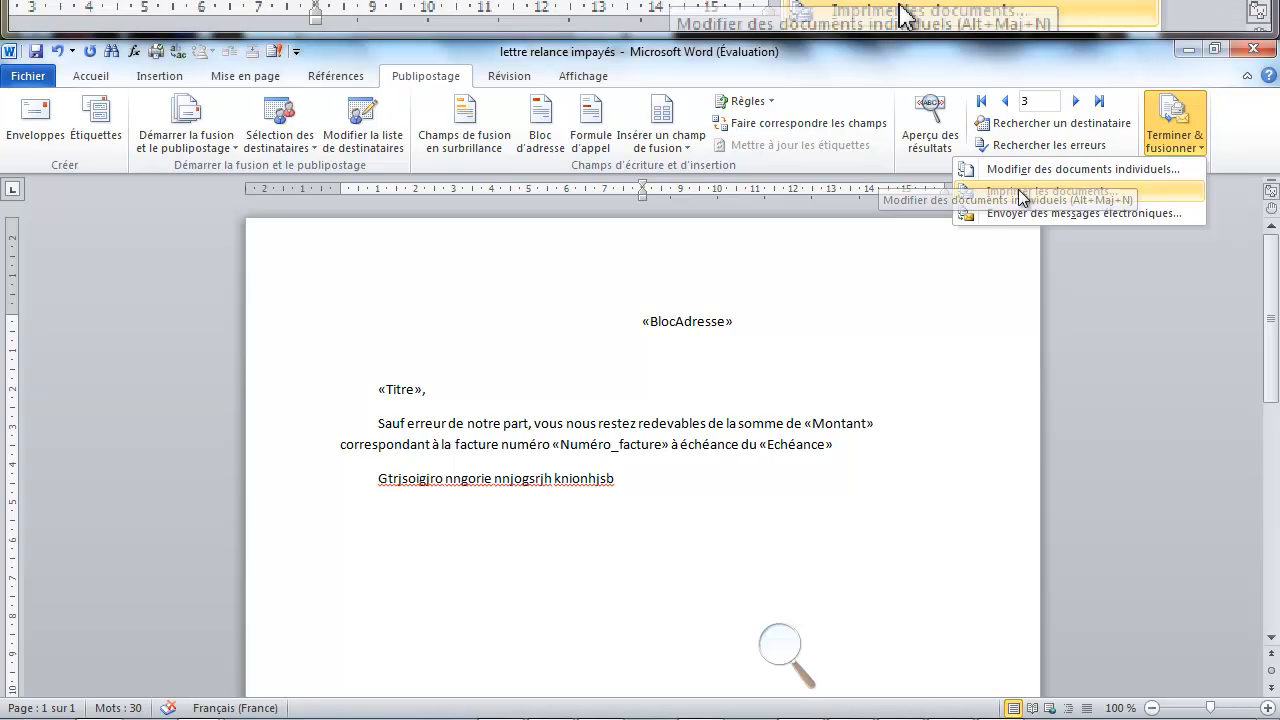
click(1088, 169)
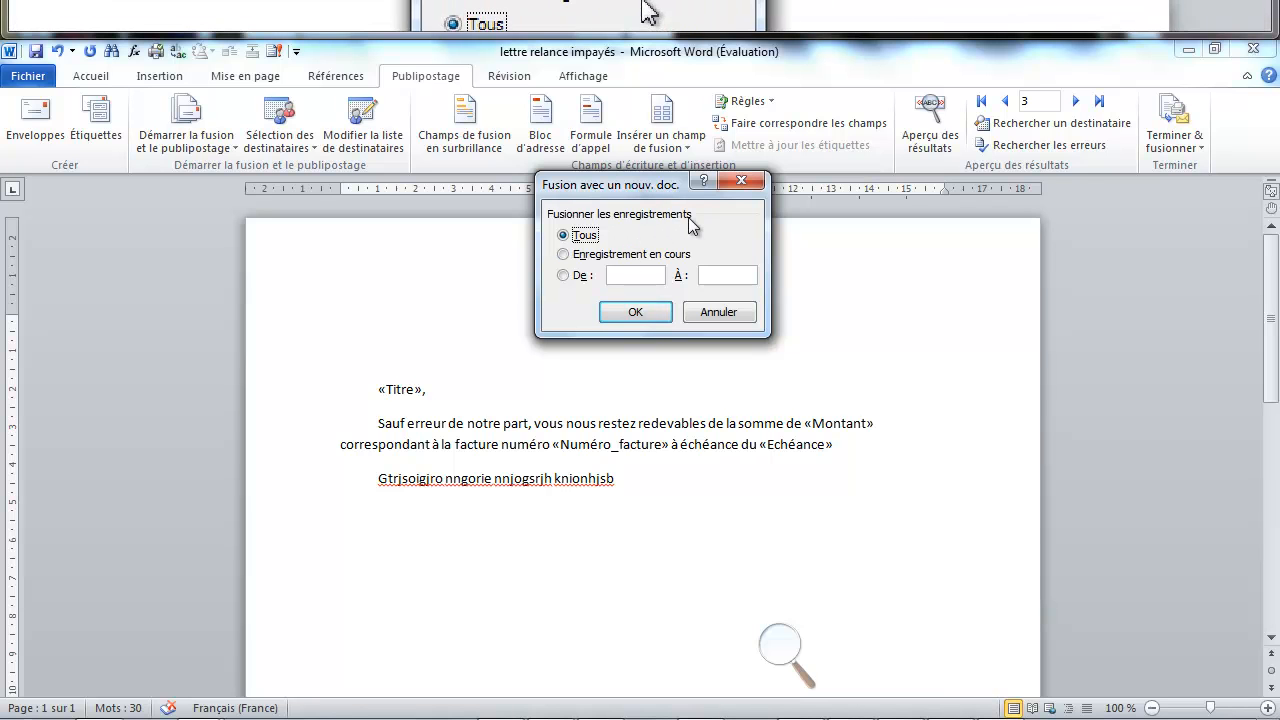
click(640, 314)
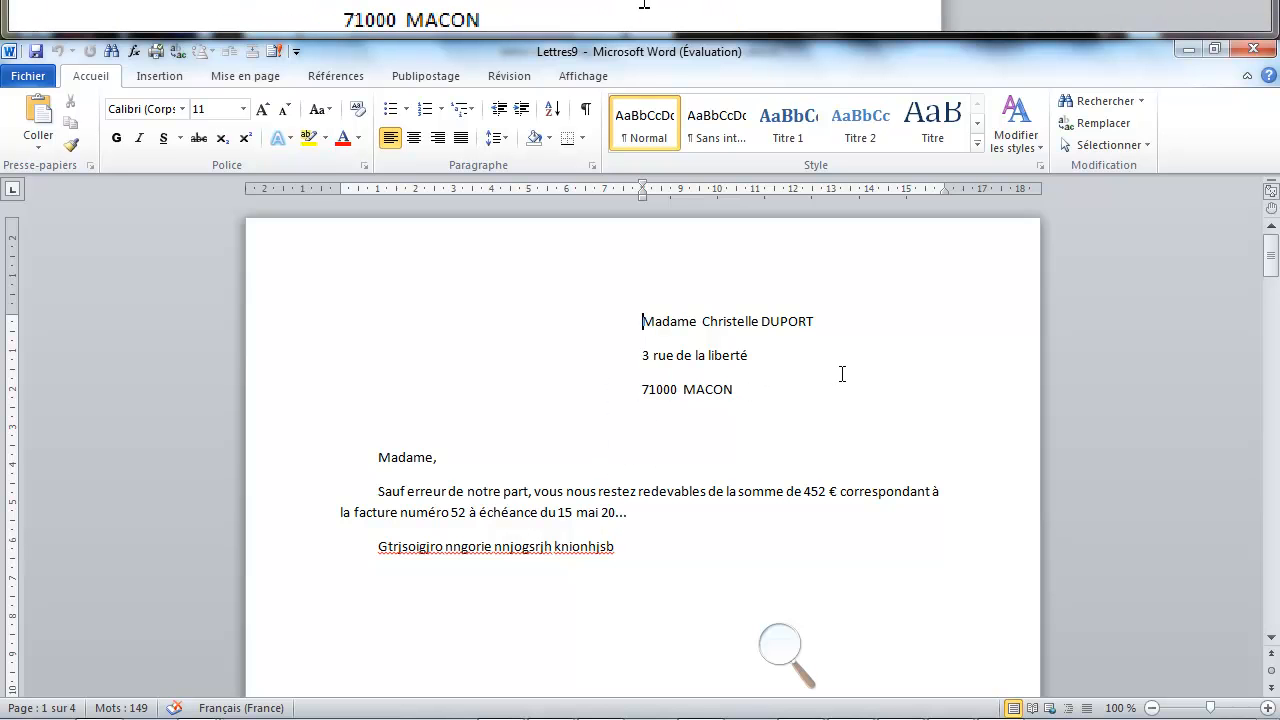
click(1269, 689)
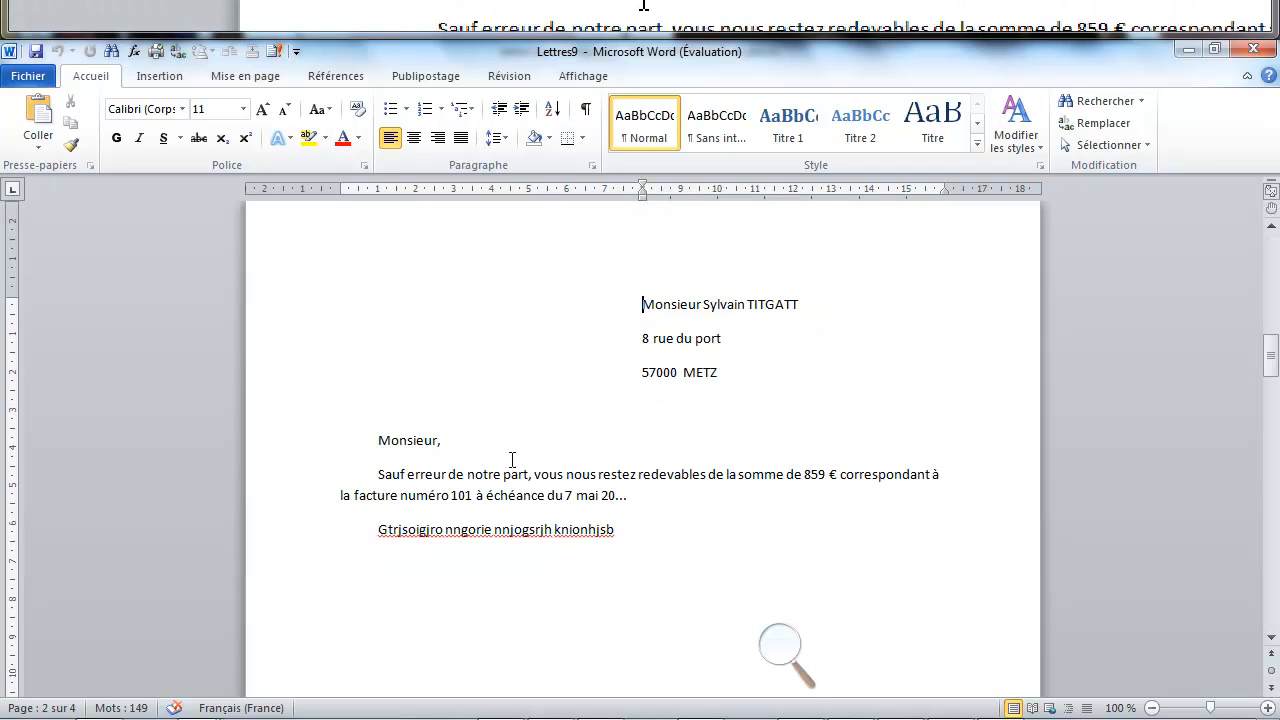
click(1271, 689)
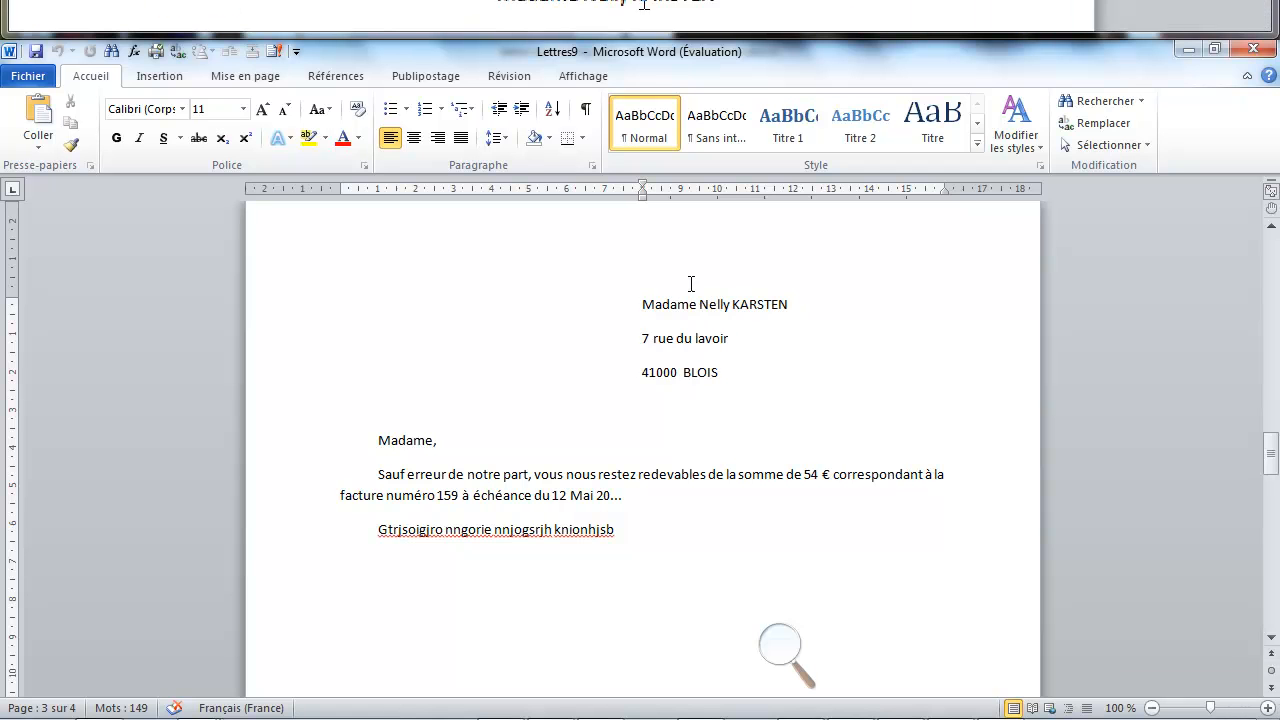